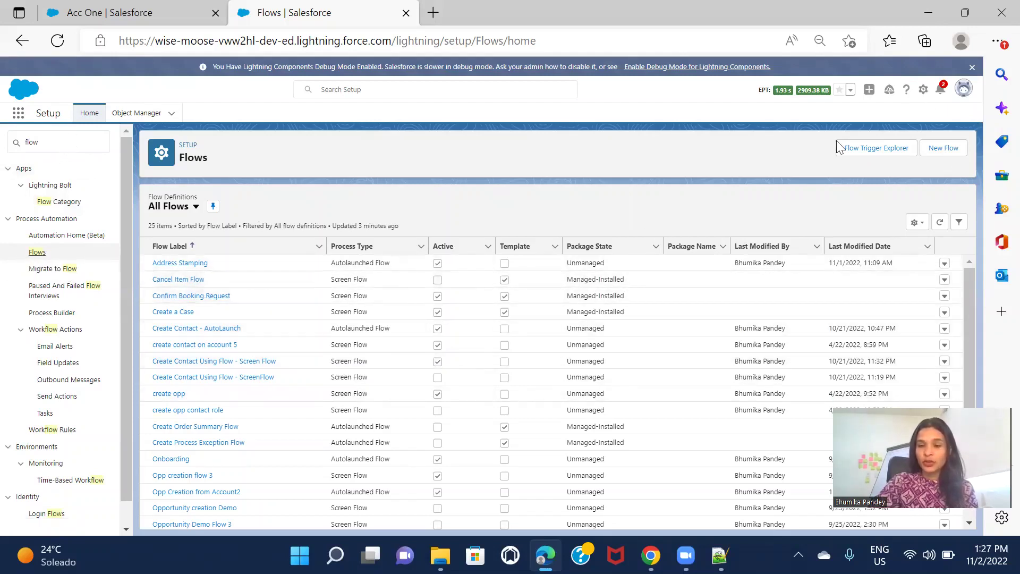
# Create a new schedule-triggered flow and switch its canvas to the Free-Form layout.
pyautogui.click(951, 157)
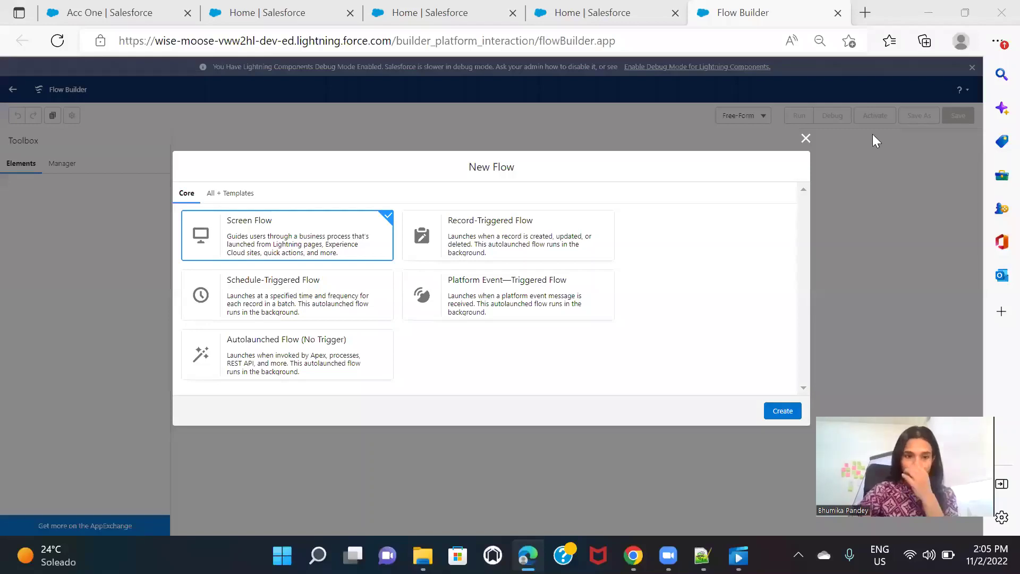
pyautogui.click(272, 300)
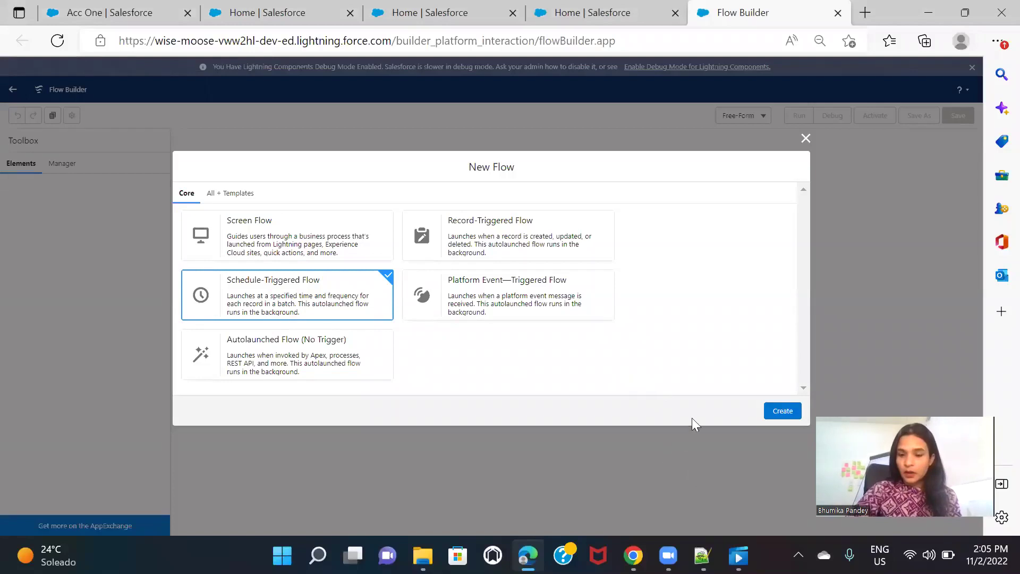
pyautogui.click(785, 412)
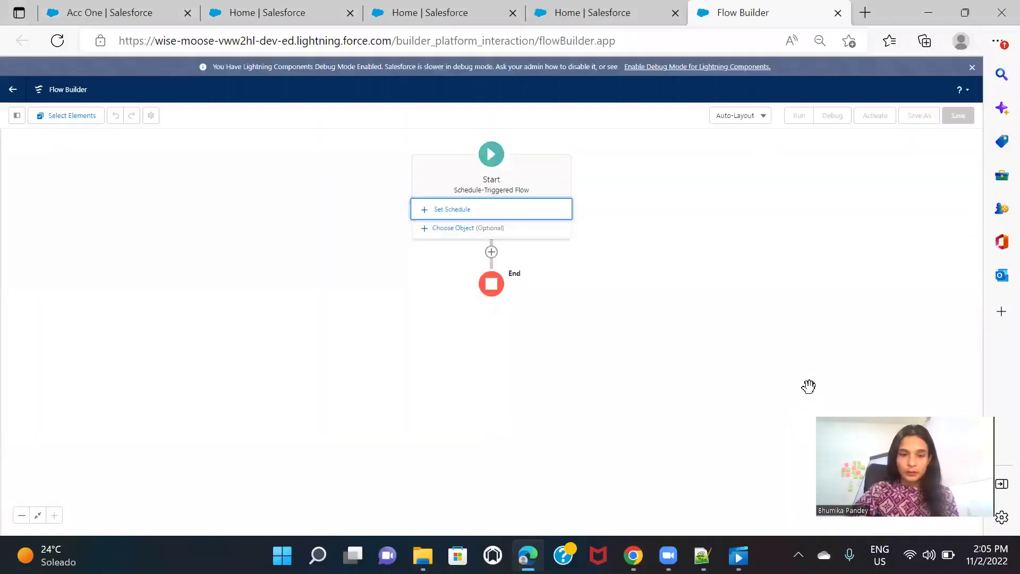
pyautogui.click(761, 118)
pyautogui.click(734, 157)
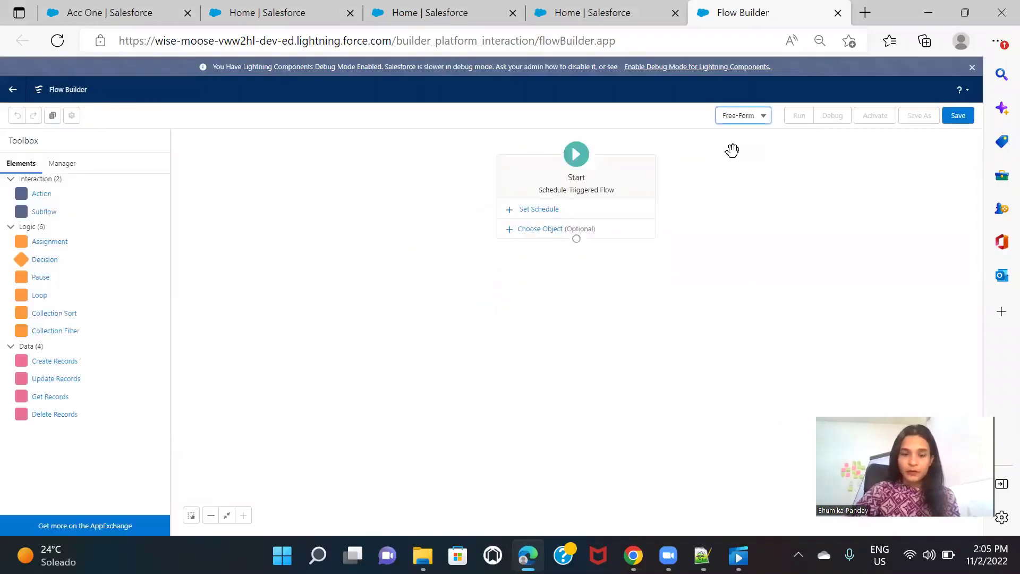
# Set the flow's schedule to start on Nov 2, 2022 at 2:15 PM.
pyautogui.click(557, 211)
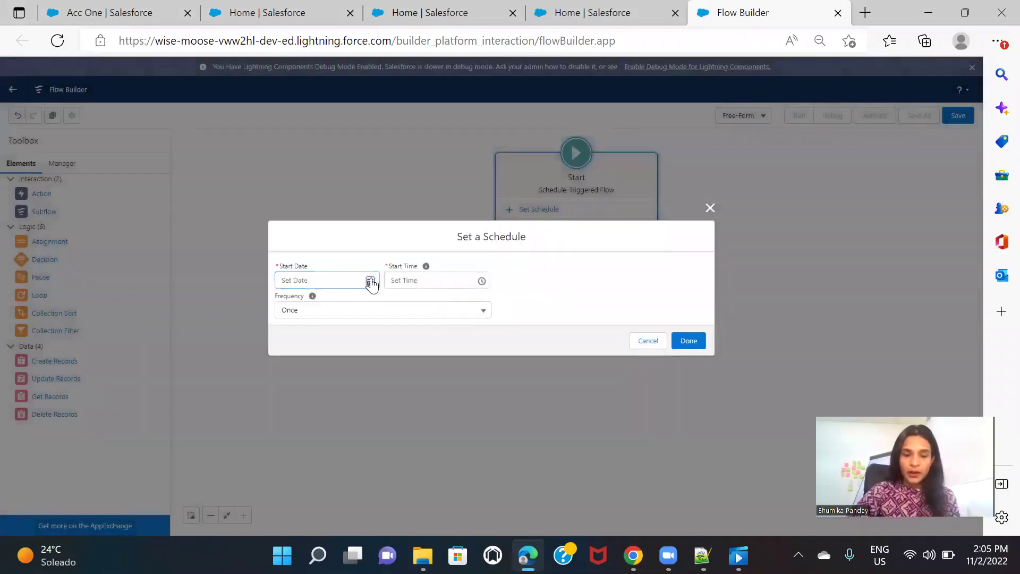
pyautogui.click(370, 282)
pyautogui.click(349, 339)
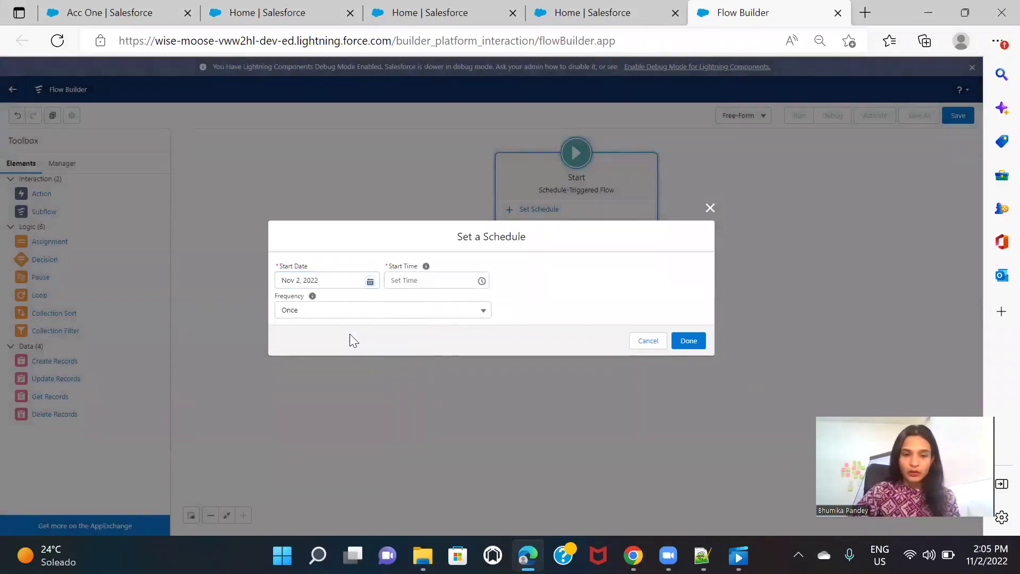
pyautogui.click(482, 281)
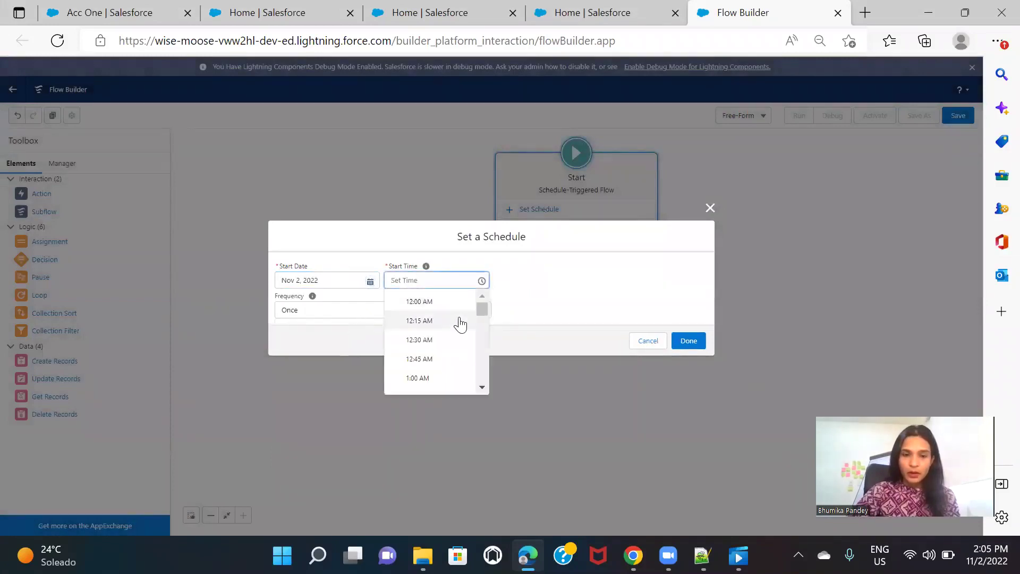
pyautogui.scroll(-3, 460, 324)
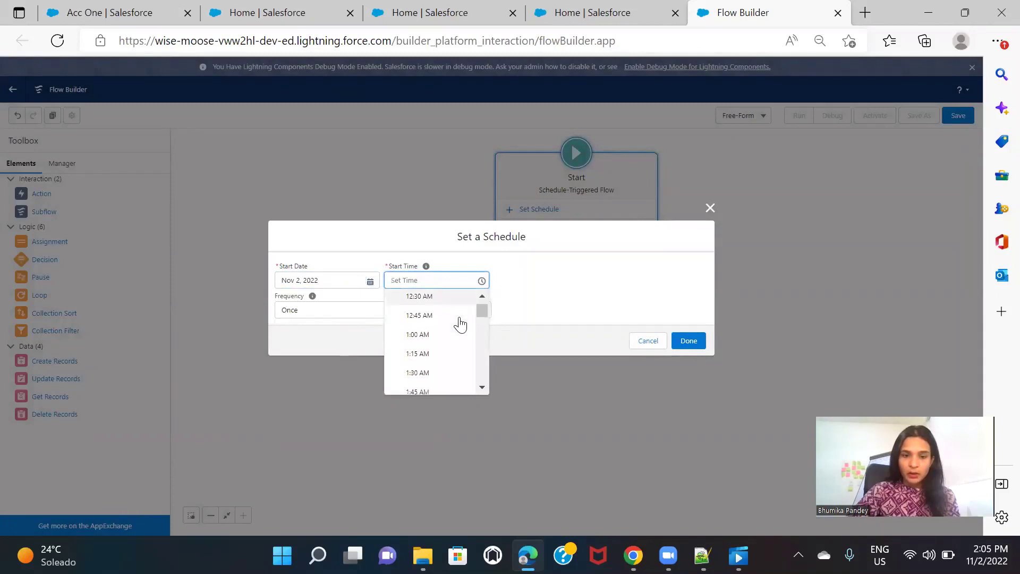
pyautogui.scroll(-2, 460, 325)
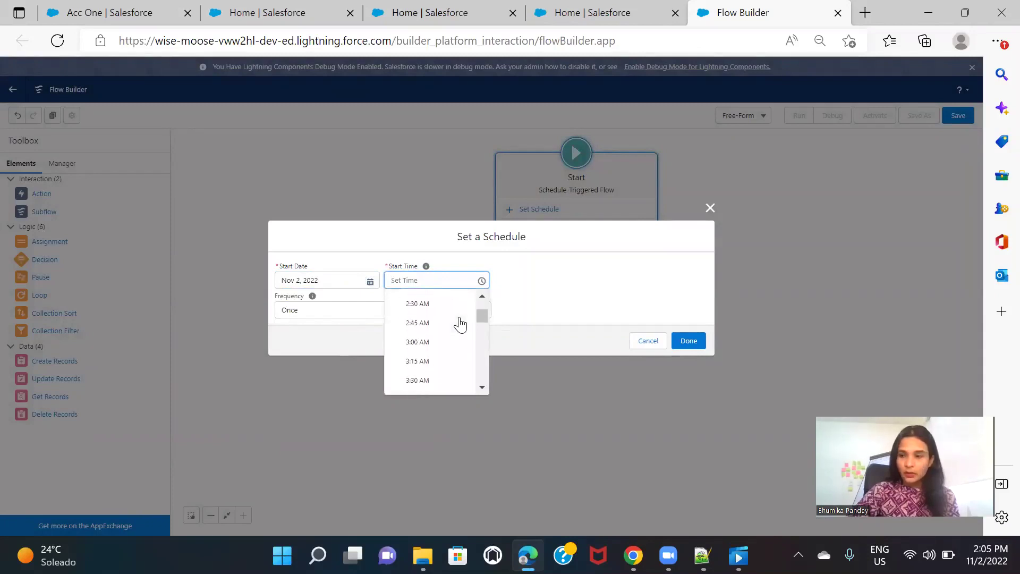
pyautogui.scroll(-1, 460, 324)
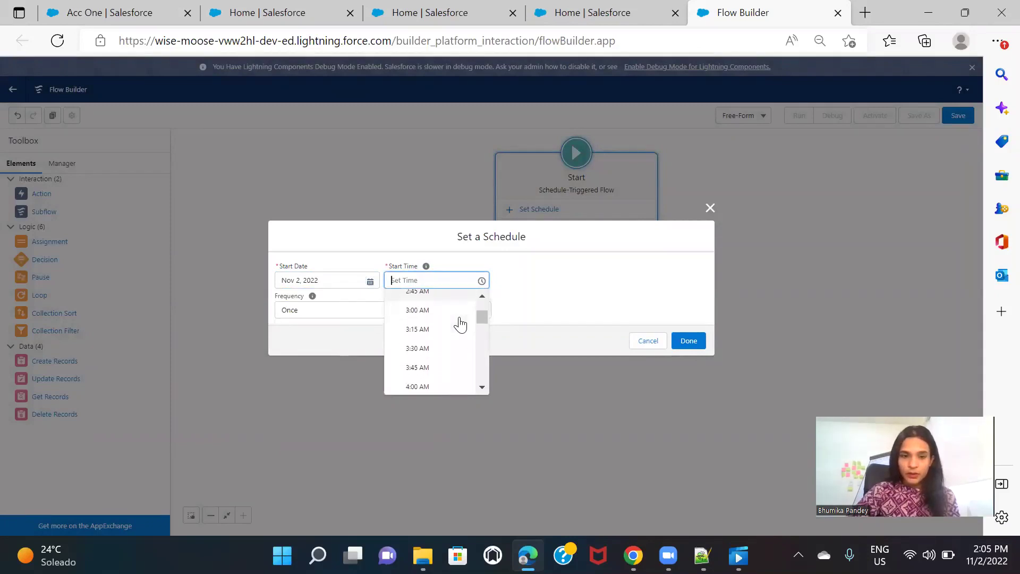
pyautogui.scroll(2, 459, 322)
pyautogui.scroll(-2, 436, 321)
pyautogui.scroll(-4, 436, 323)
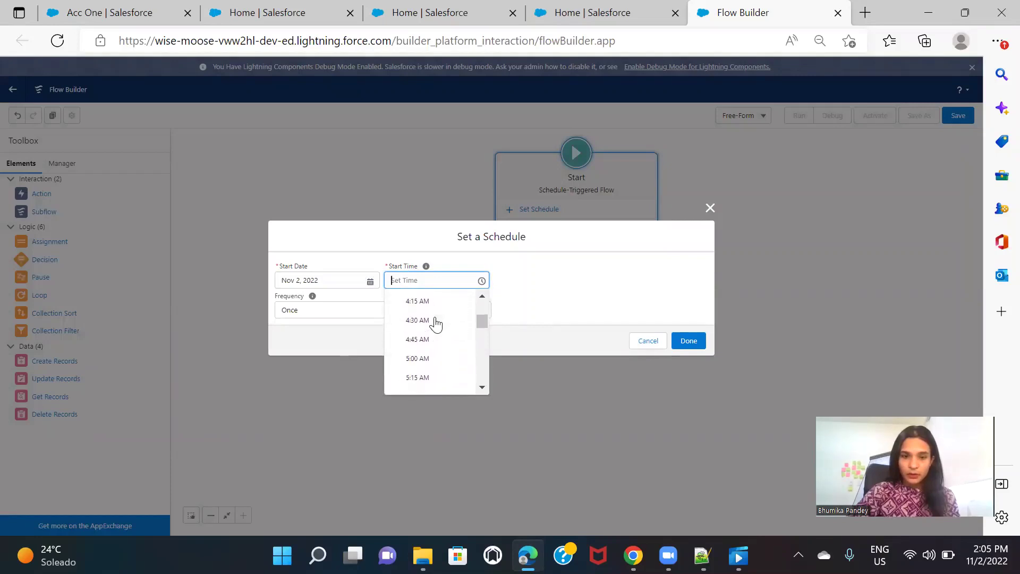
pyautogui.scroll(-10, 436, 322)
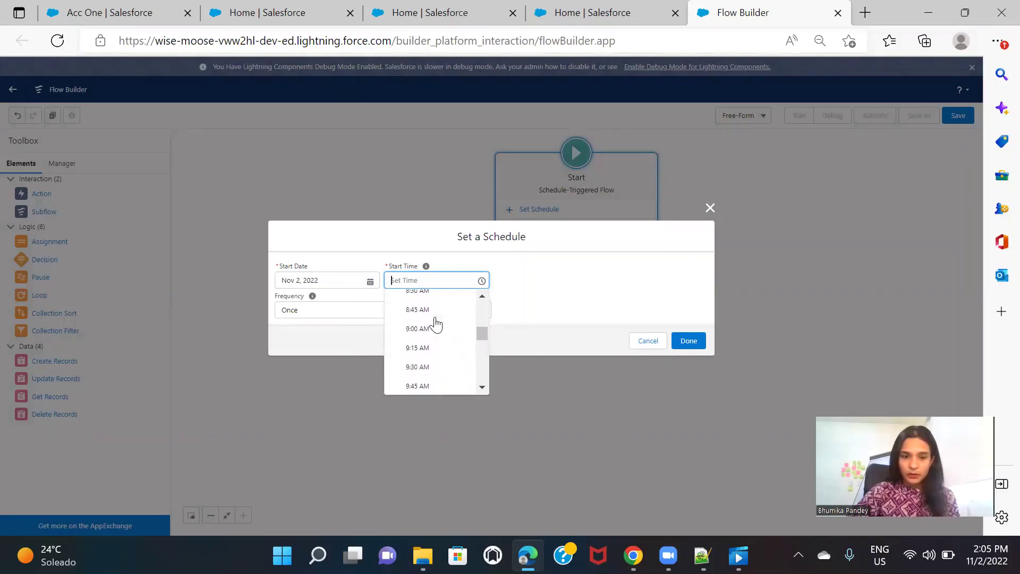
pyautogui.scroll(-3, 436, 322)
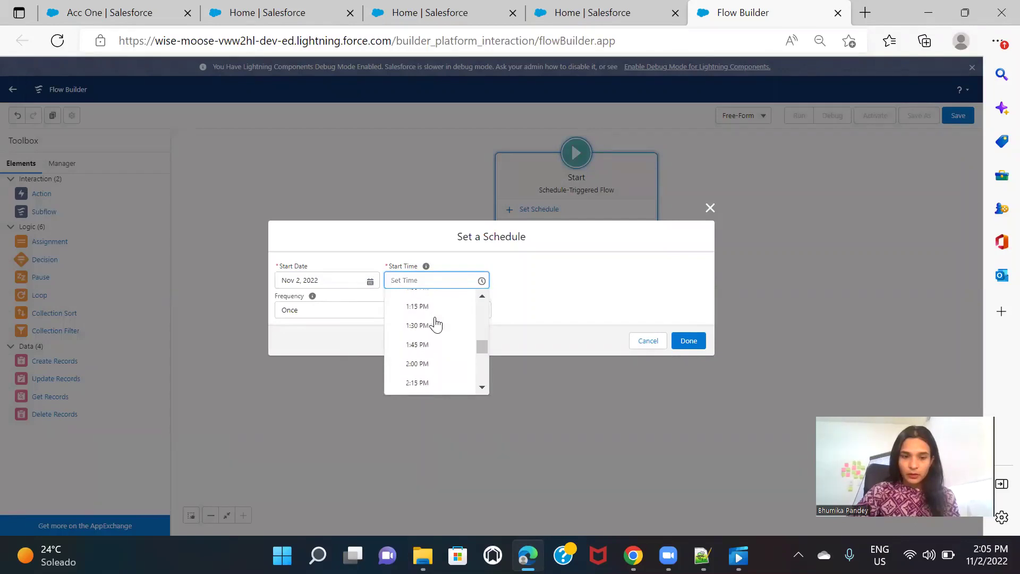
pyautogui.click(450, 382)
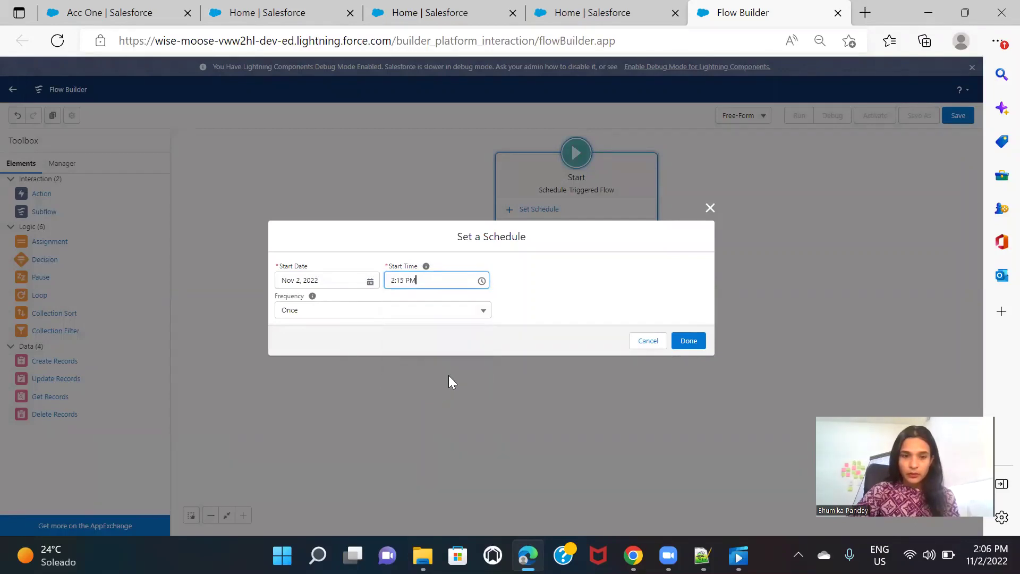
# Set the schedule's frequency to Daily and finish the schedule settings.
pyautogui.click(380, 308)
pyautogui.click(325, 349)
pyautogui.click(696, 342)
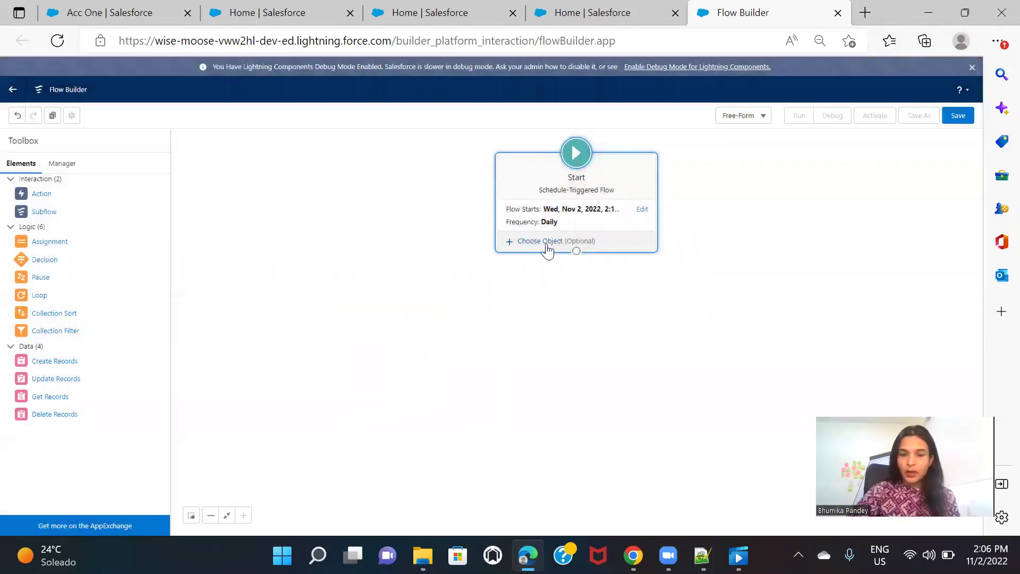
# Choose Opportunity as the object whose records the scheduled flow runs on.
pyautogui.click(548, 241)
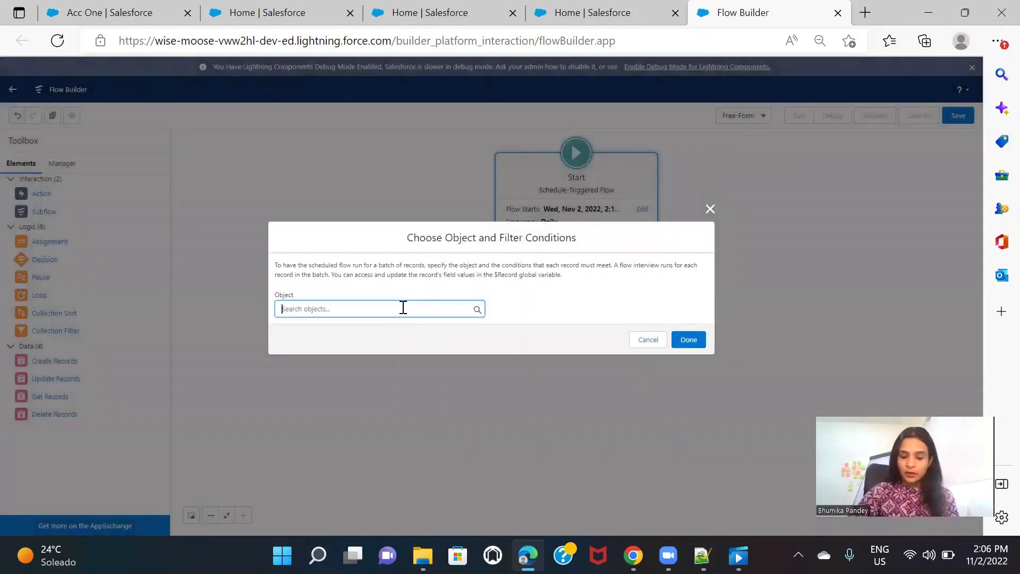
pyautogui.write('Oppo')
pyautogui.click(410, 338)
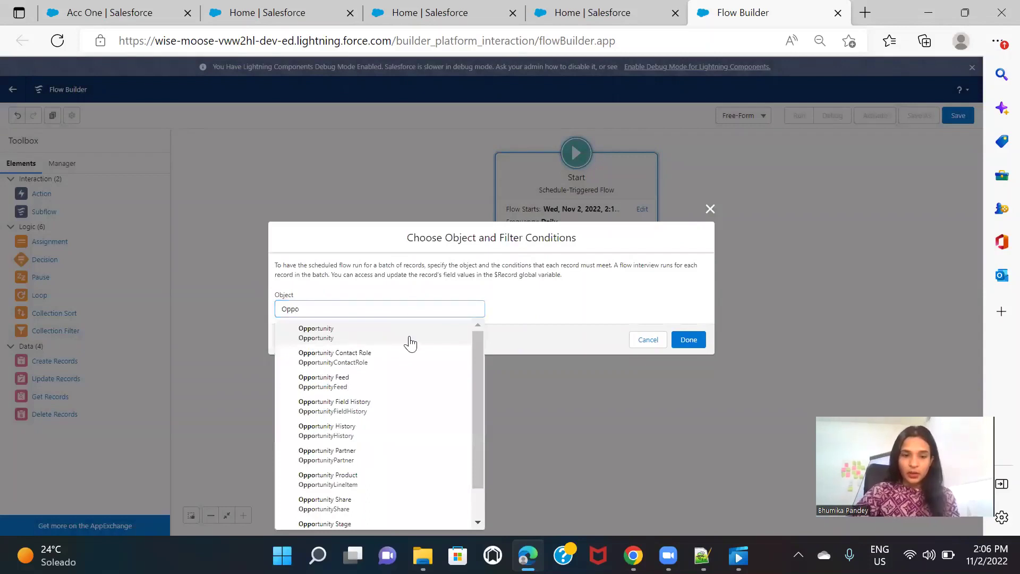
pyautogui.click(378, 336)
pyautogui.write('close')
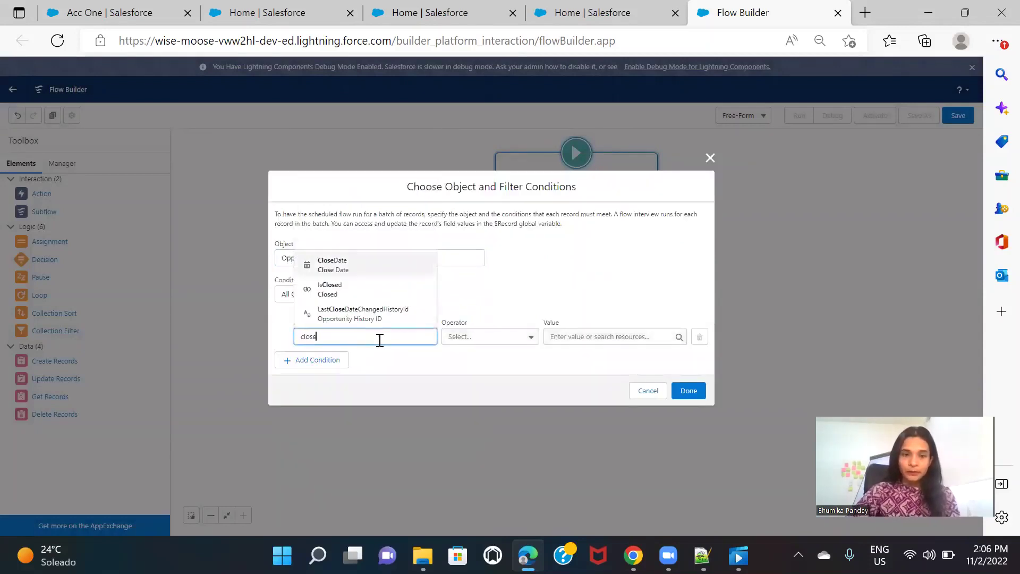
pyautogui.click(371, 262)
pyautogui.click(578, 339)
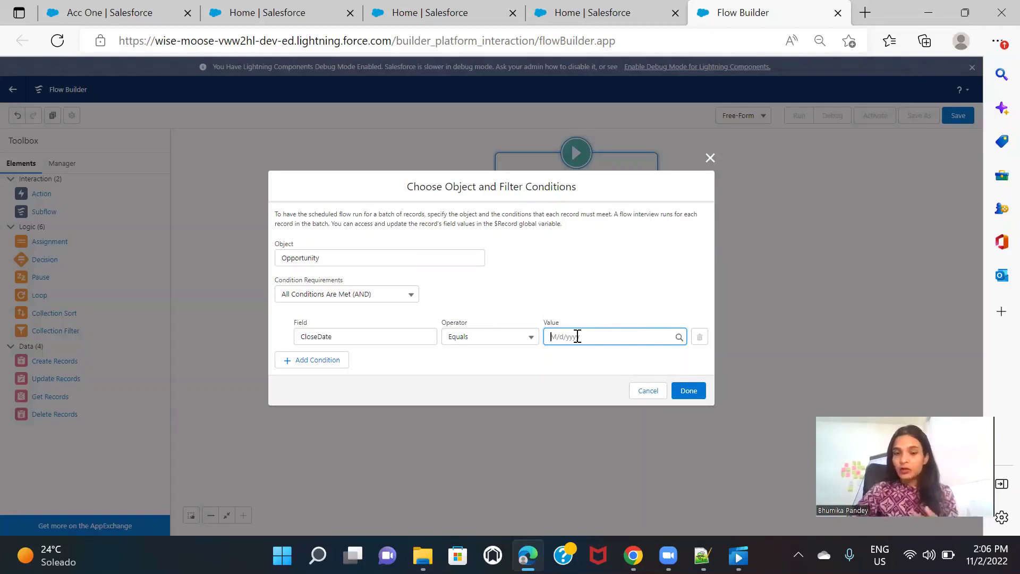
# Change the field of the Opportunity filter condition to StageName.
pyautogui.click(350, 338)
pyautogui.press('BackSpace')
pyautogui.press('BackSpace')
pyautogui.press('BackSpace')
pyautogui.press('BackSpace')
pyautogui.press('BackSpace')
pyautogui.press('BackSpace')
pyautogui.press('BackSpace')
pyautogui.press('BackSpace')
pyautogui.press('BackSpace')
pyautogui.write('sta')
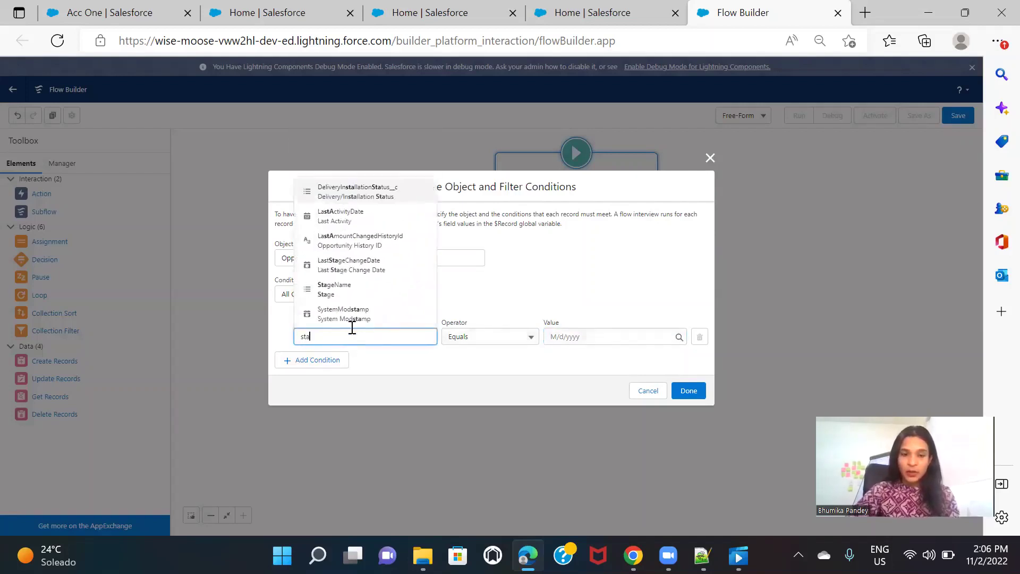
pyautogui.click(370, 289)
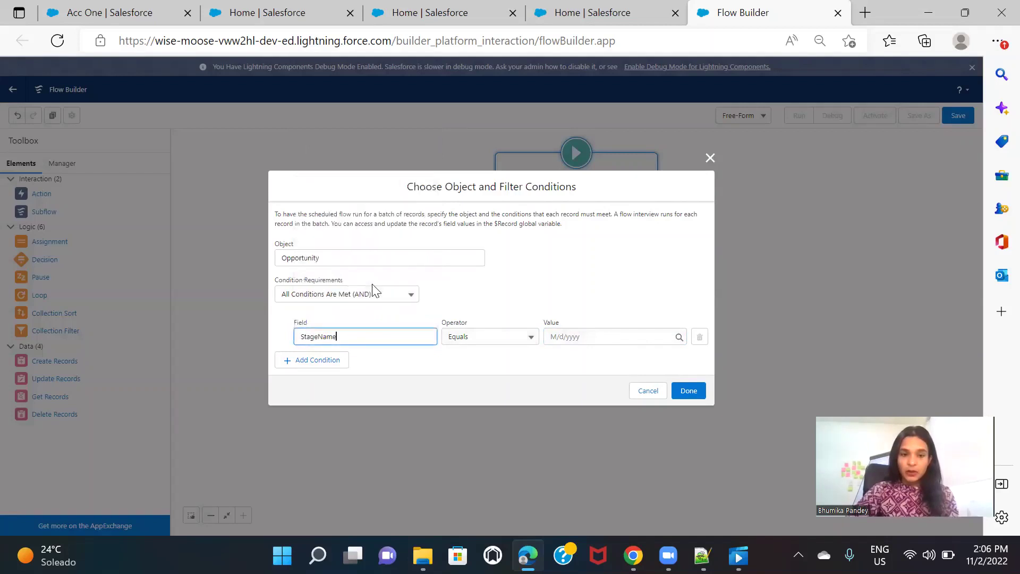
# Check the Acc One opportunity's stages, then complete the filter condition as StageName Equals Perception Analysis.
pyautogui.click(57, 7)
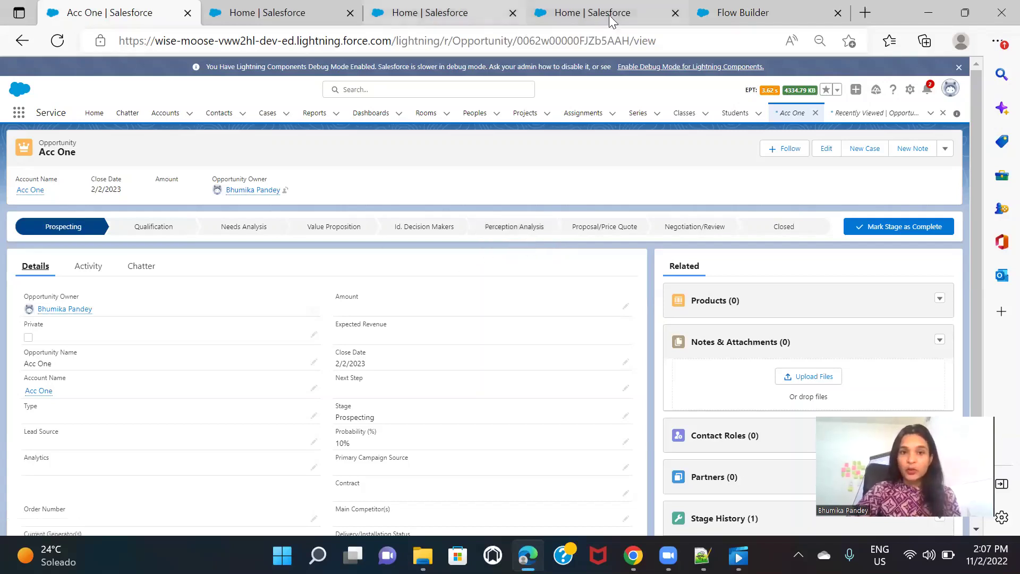
pyautogui.click(744, 13)
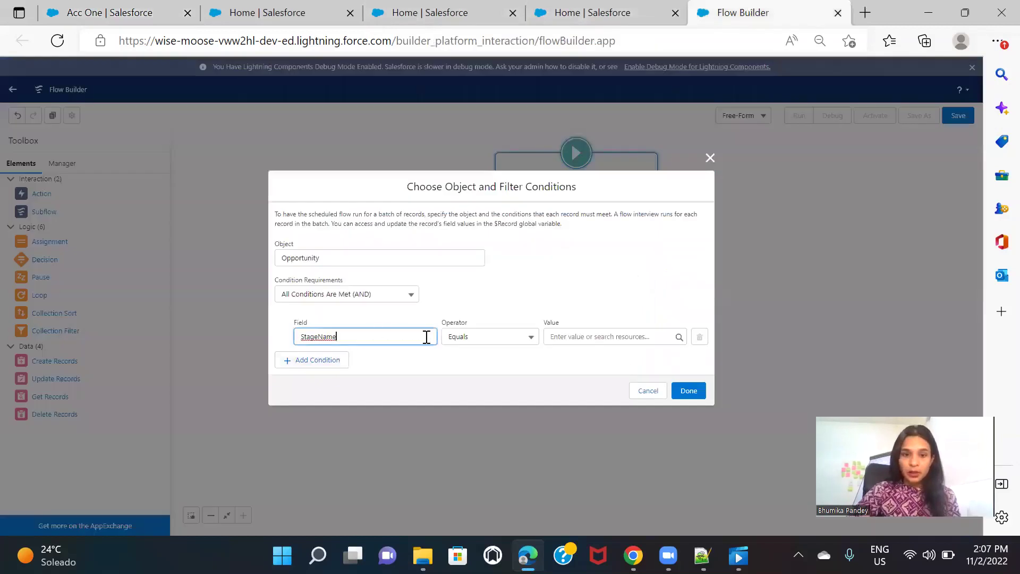
pyautogui.click(576, 338)
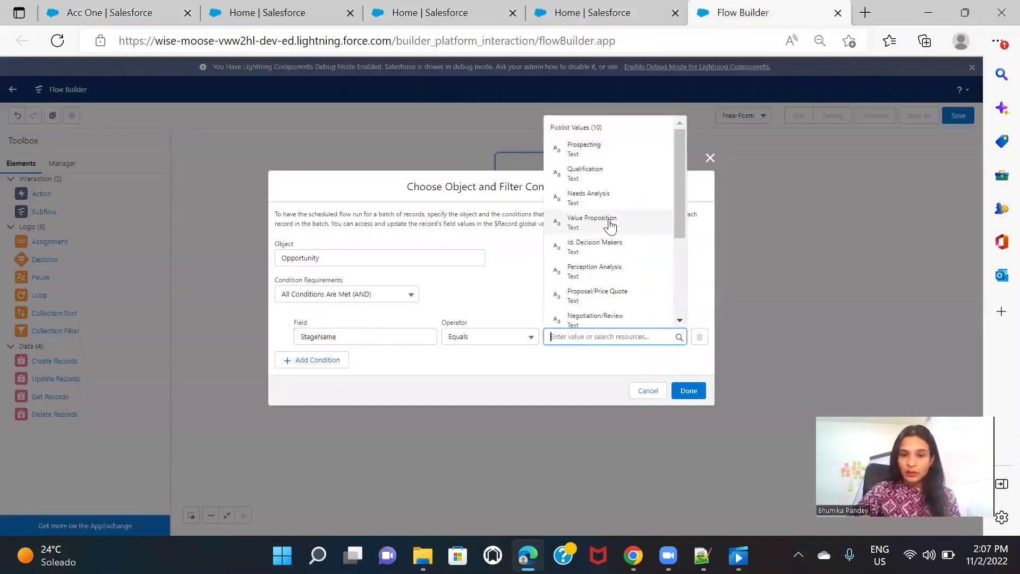
pyautogui.click(632, 272)
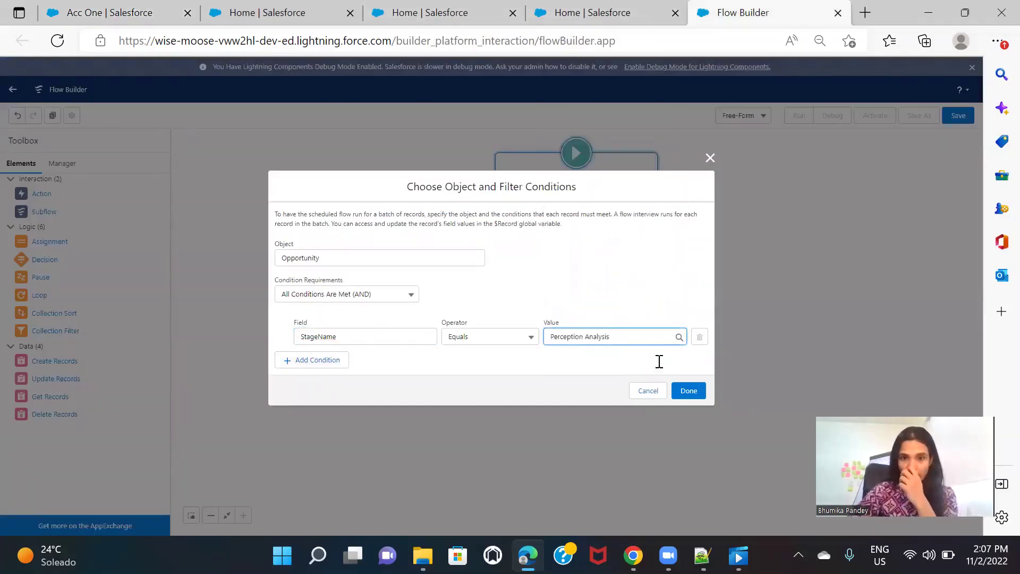
pyautogui.click(681, 392)
# Move the Start element toward the canvas's upper-left area and add a Decision element labelled checkClosedate beside it.
pyautogui.moveTo(540, 170); pyautogui.dragTo(258, 166)
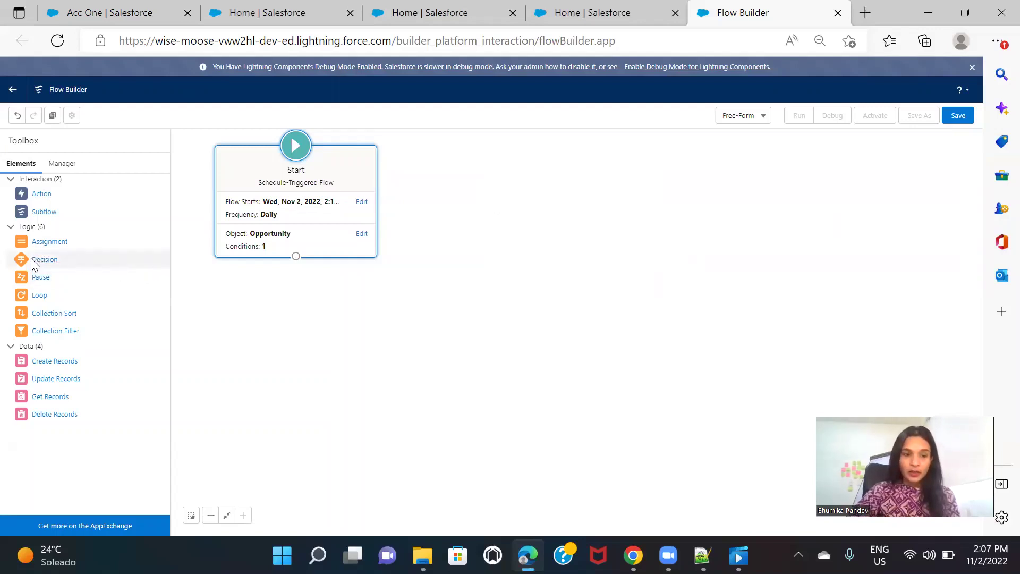
pyautogui.moveTo(33, 263); pyautogui.dragTo(454, 189)
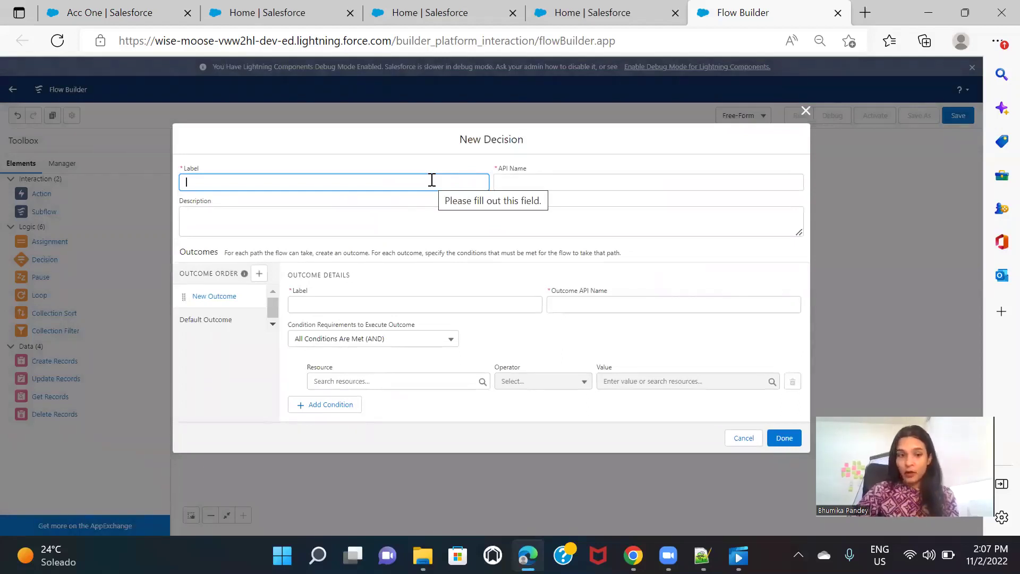
pyautogui.write('check')
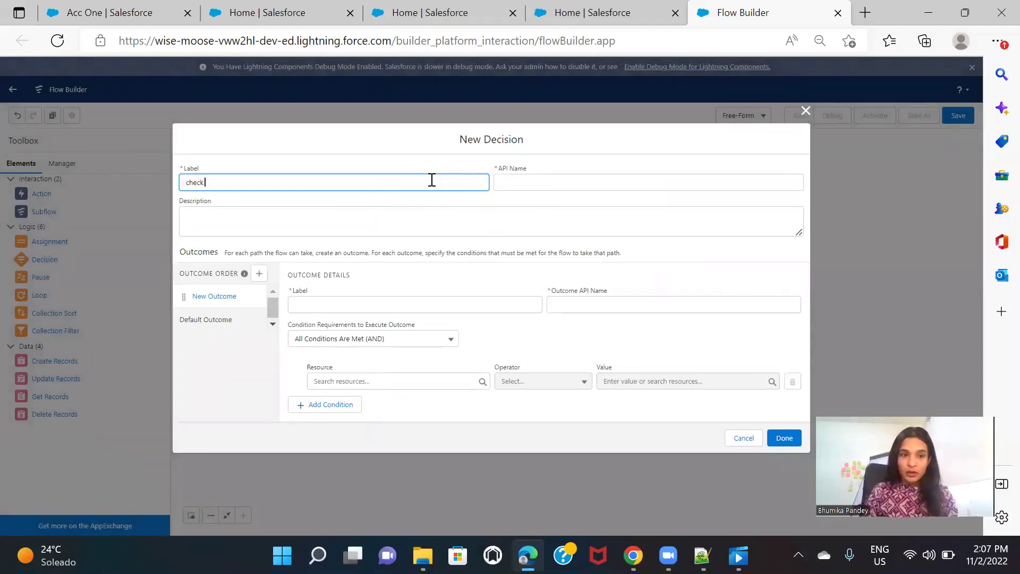
pyautogui.write('Close')
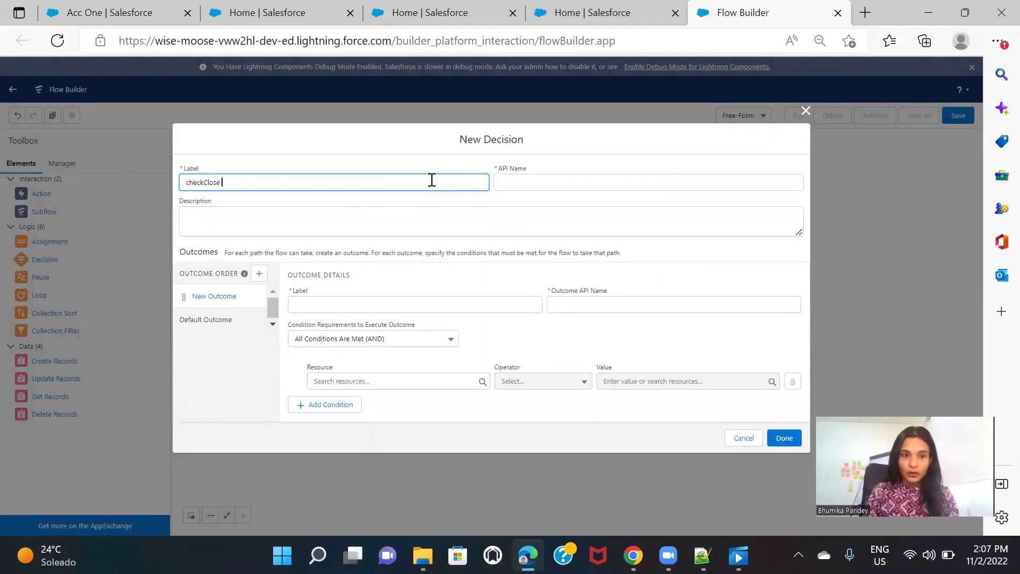
pyautogui.write('date')
pyautogui.click(554, 207)
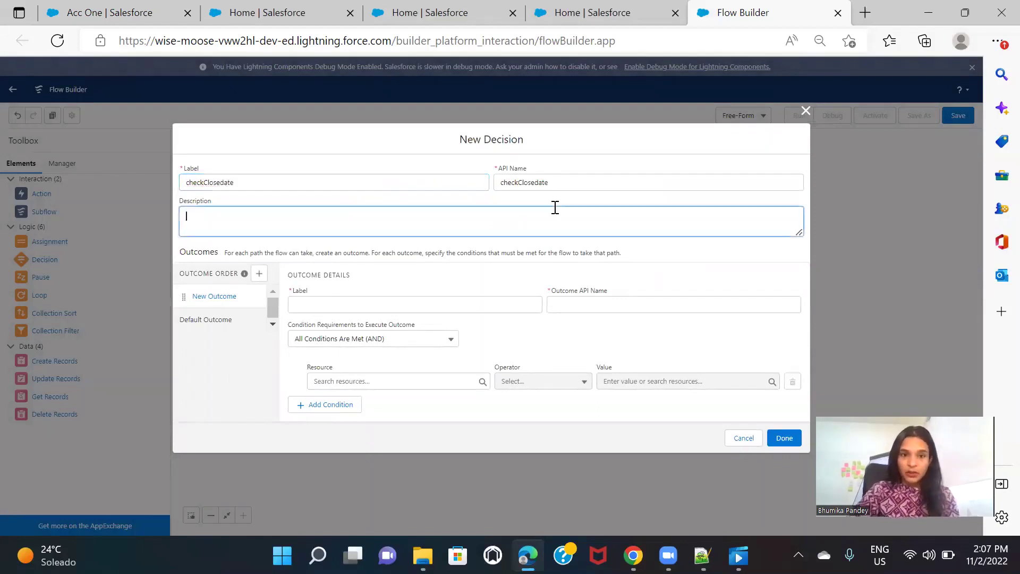
# Label the decision's first outcome IfOppClosedateIsArriving.
pyautogui.click(389, 305)
pyautogui.write('IfOppClose')
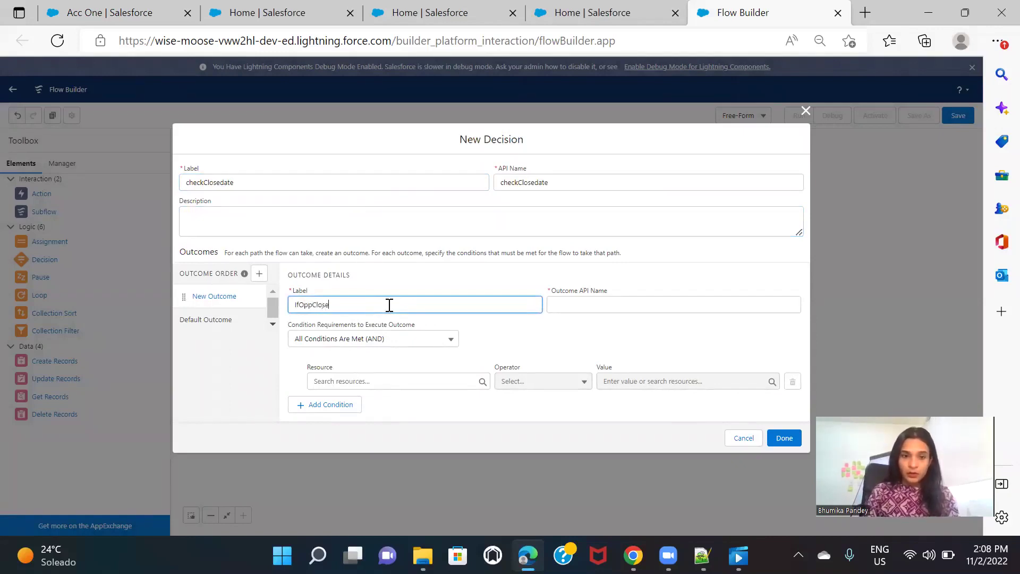
pyautogui.write('dateIsArriving')
pyautogui.click(521, 335)
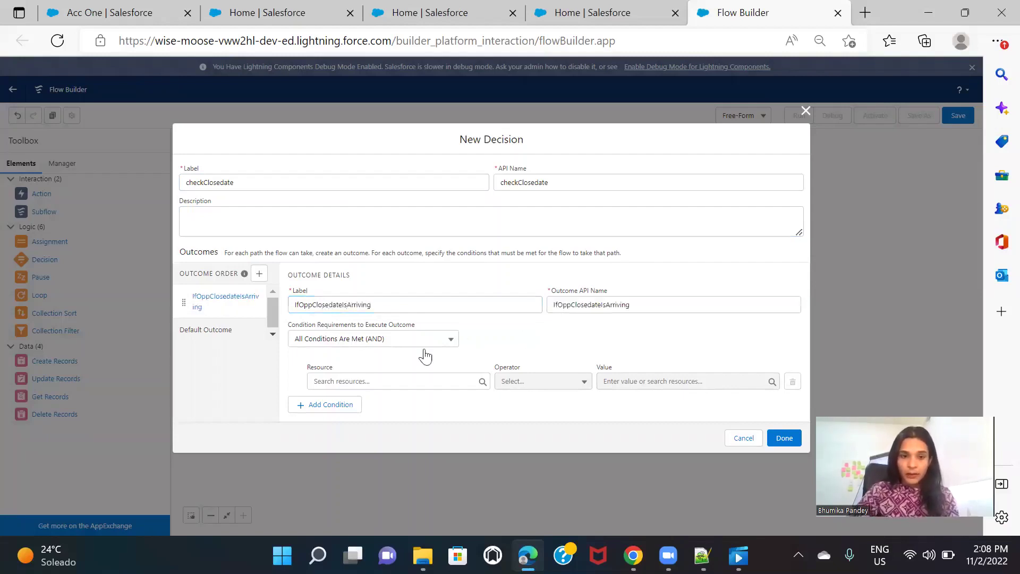
# Create a Formula resource named varCloseDate for the outcome's condition.
pyautogui.click(358, 381)
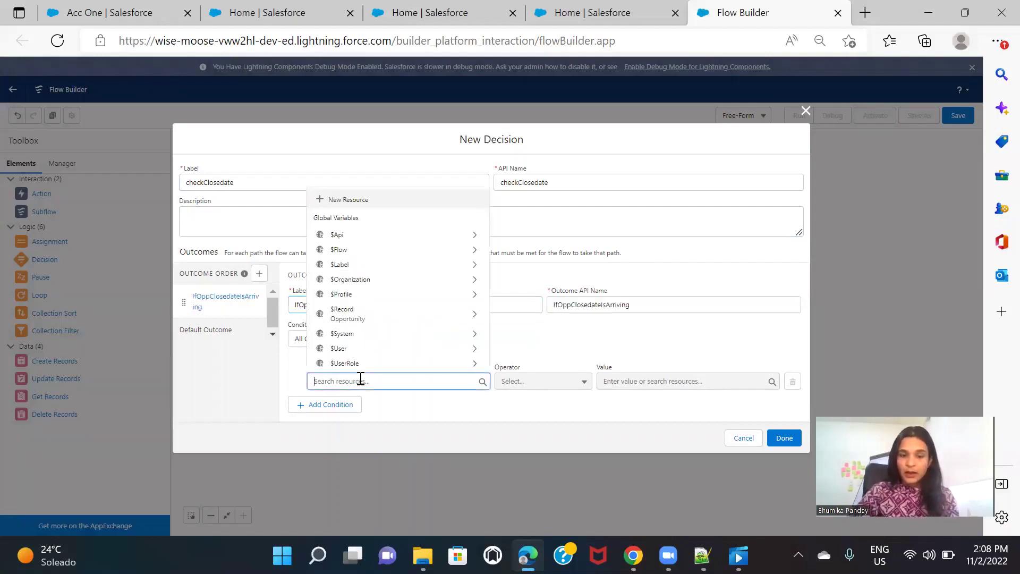
pyautogui.click(439, 201)
pyautogui.click(319, 254)
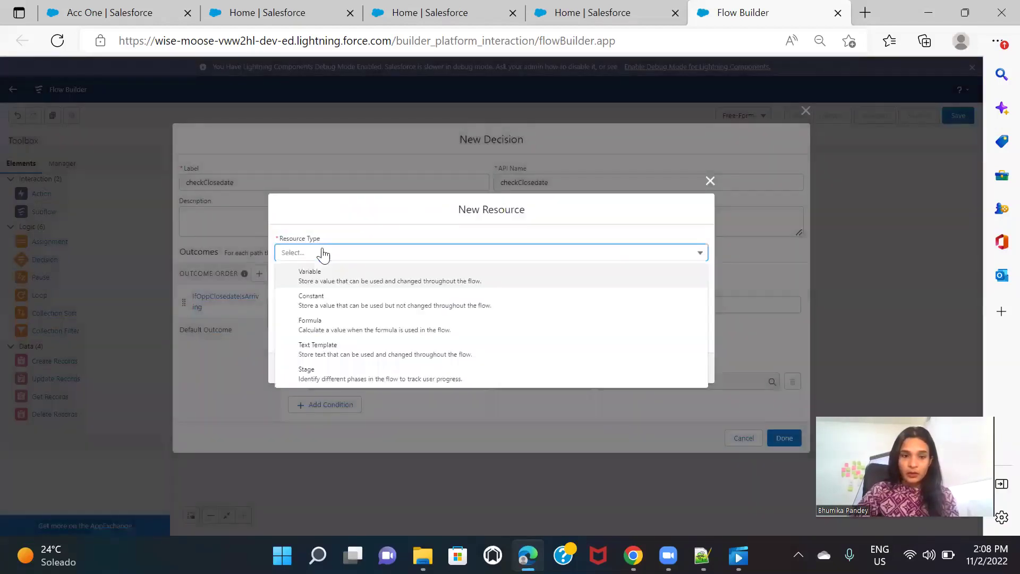
pyautogui.click(416, 328)
pyautogui.click(330, 218)
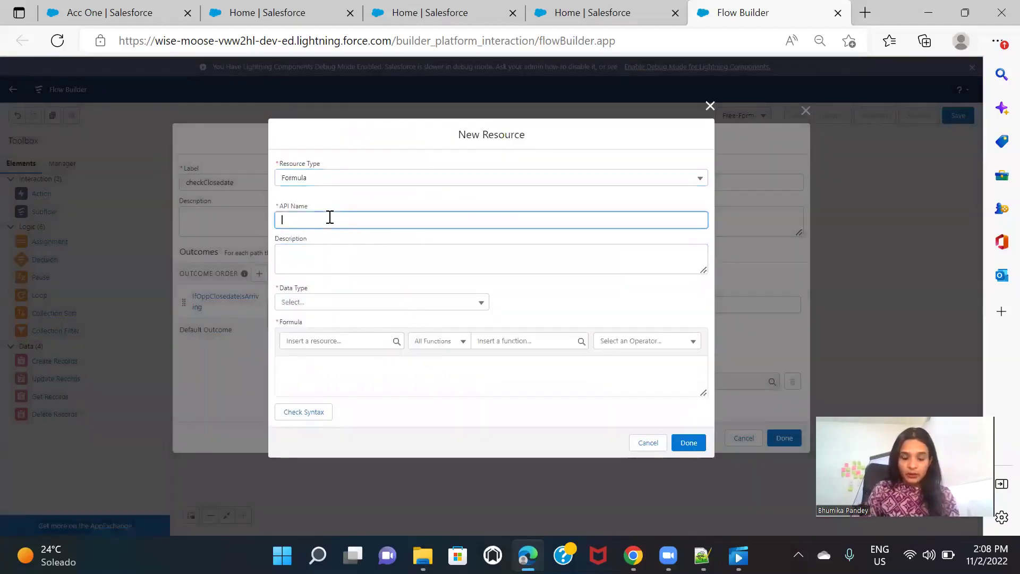
pyautogui.write('varCVlose')
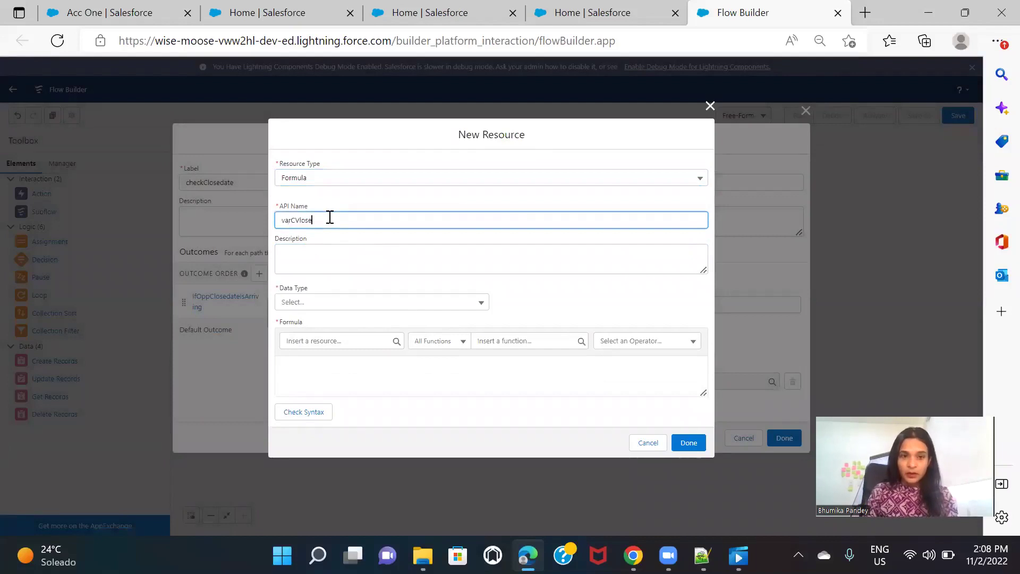
pyautogui.press('BackSpace')
pyautogui.press('BackSpace')
pyautogui.press('BackSpace')
pyautogui.press('BackSpace')
pyautogui.write('loseDate')
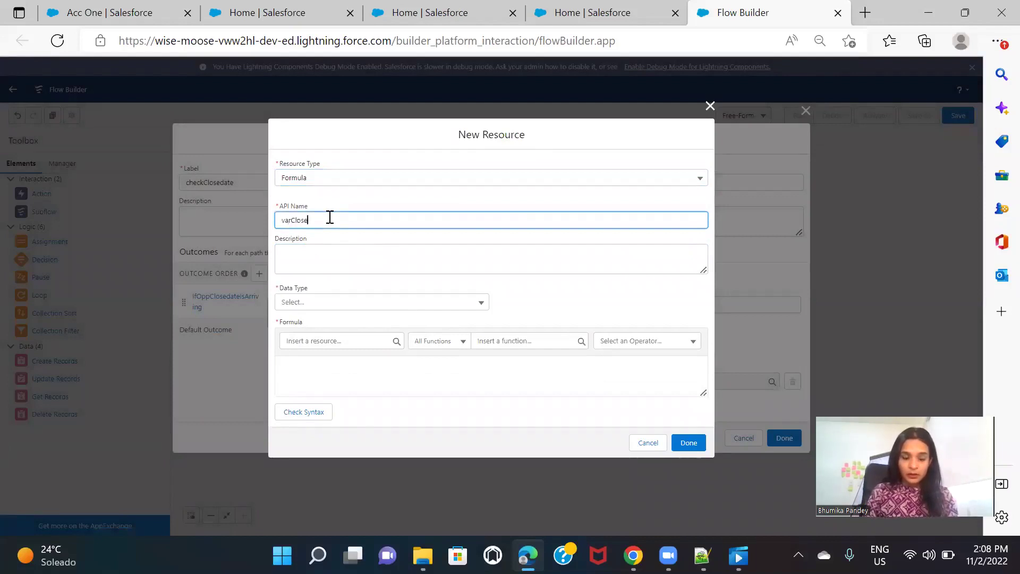
# Set the varCloseDate formula's data type to Number with 0 decimal places.
pyautogui.click(381, 270)
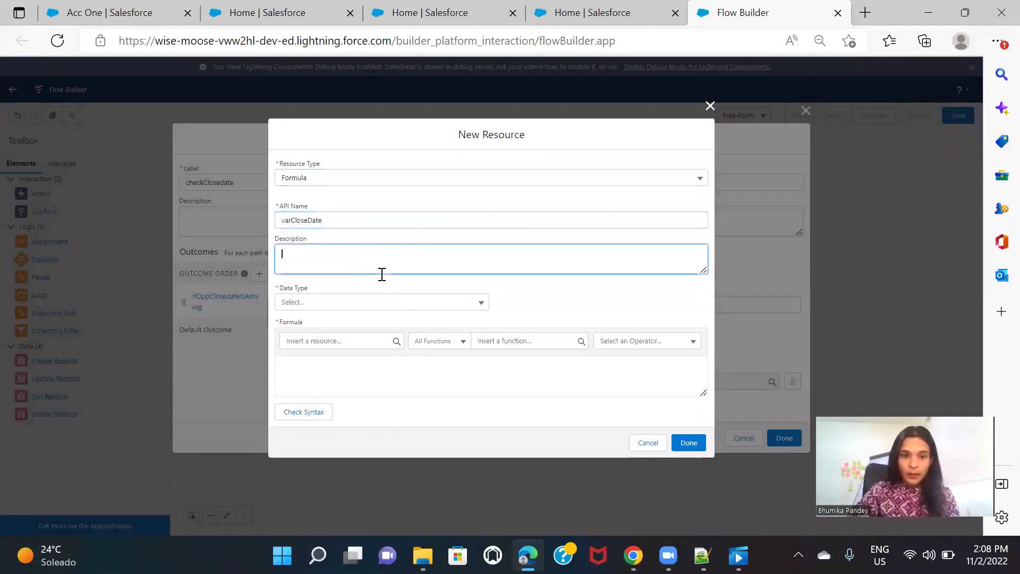
pyautogui.click(346, 302)
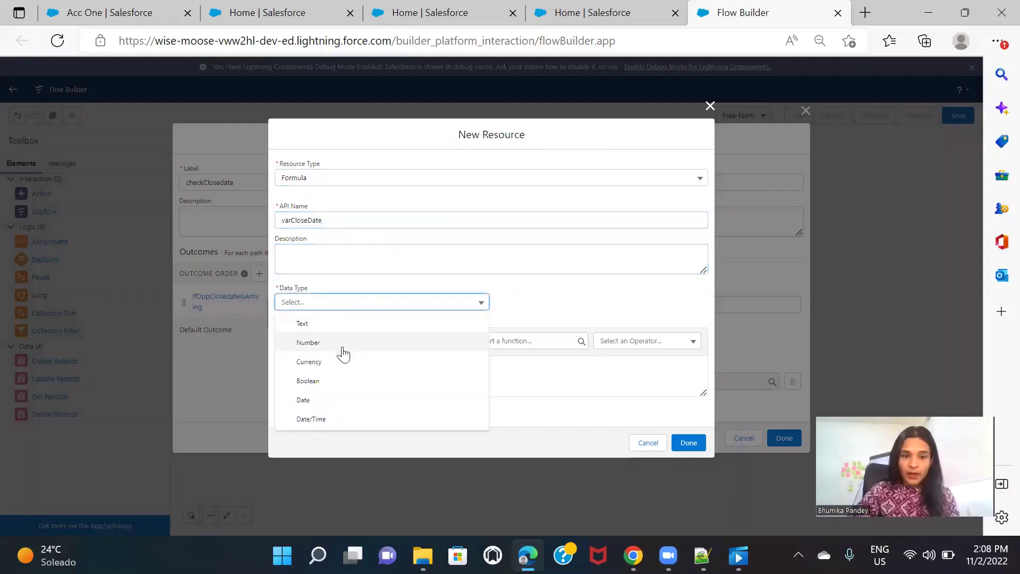
pyautogui.click(342, 349)
pyautogui.click(344, 316)
pyautogui.write('0')
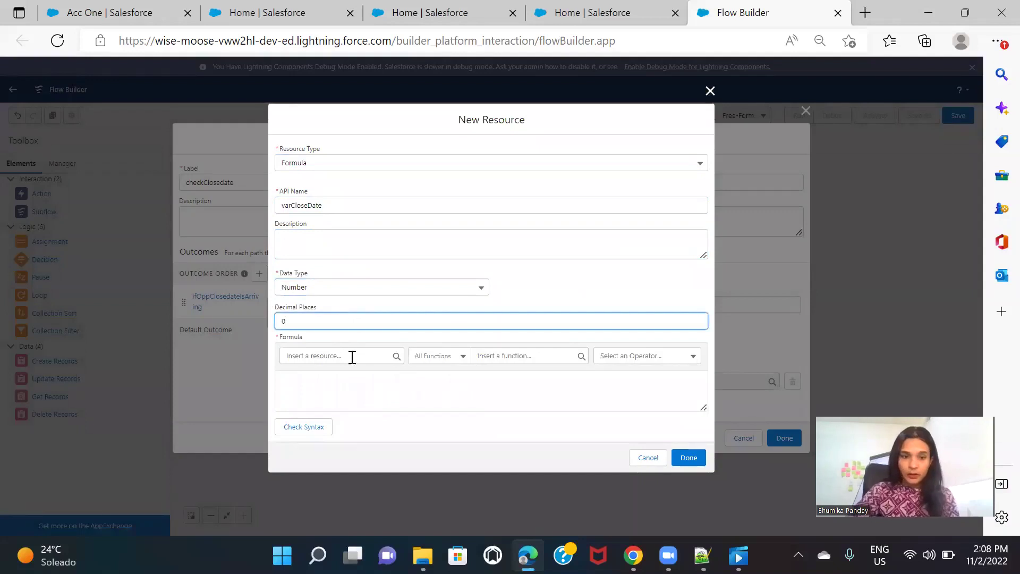
# Define the varCloseDate formula as {!$Record.CloseDate} - Today() and save the resource.
pyautogui.click(368, 390)
pyautogui.click(346, 353)
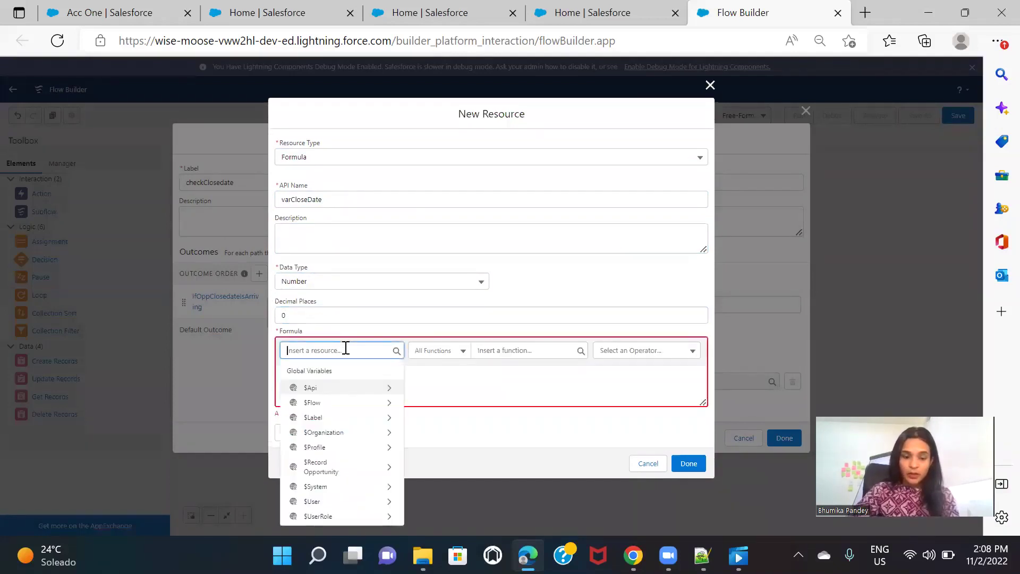
pyautogui.write('re')
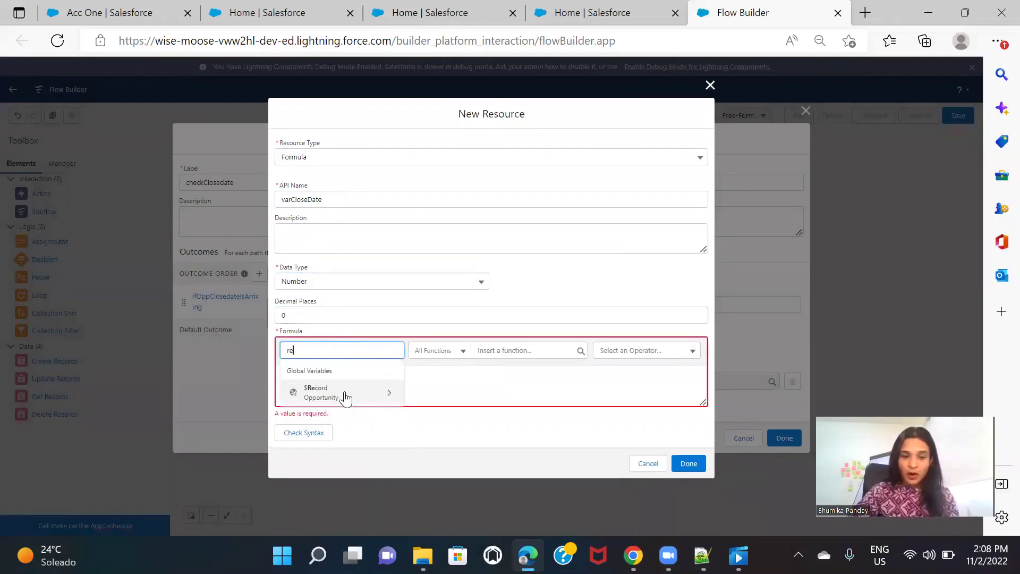
pyautogui.click(325, 395)
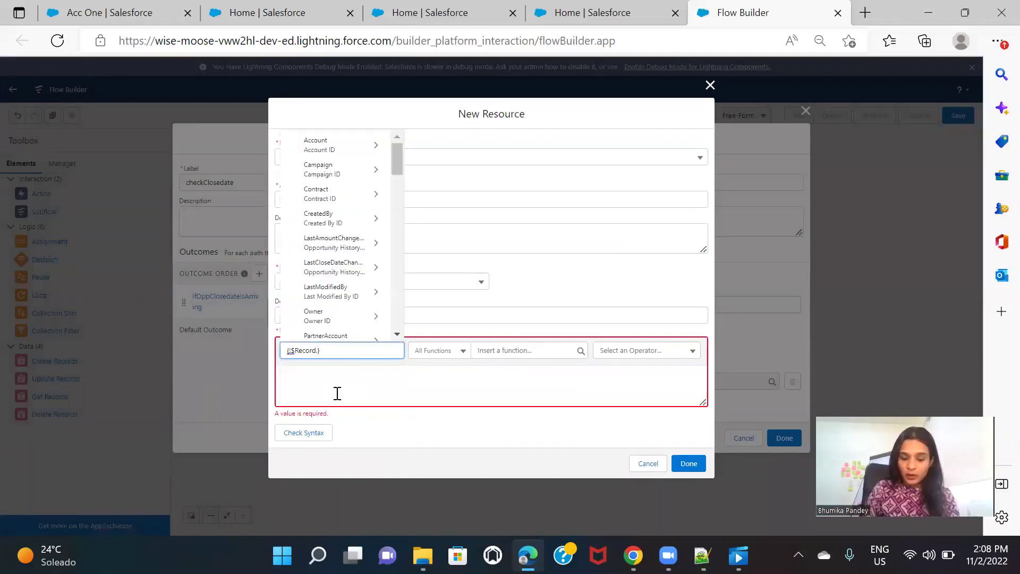
pyautogui.write('clo')
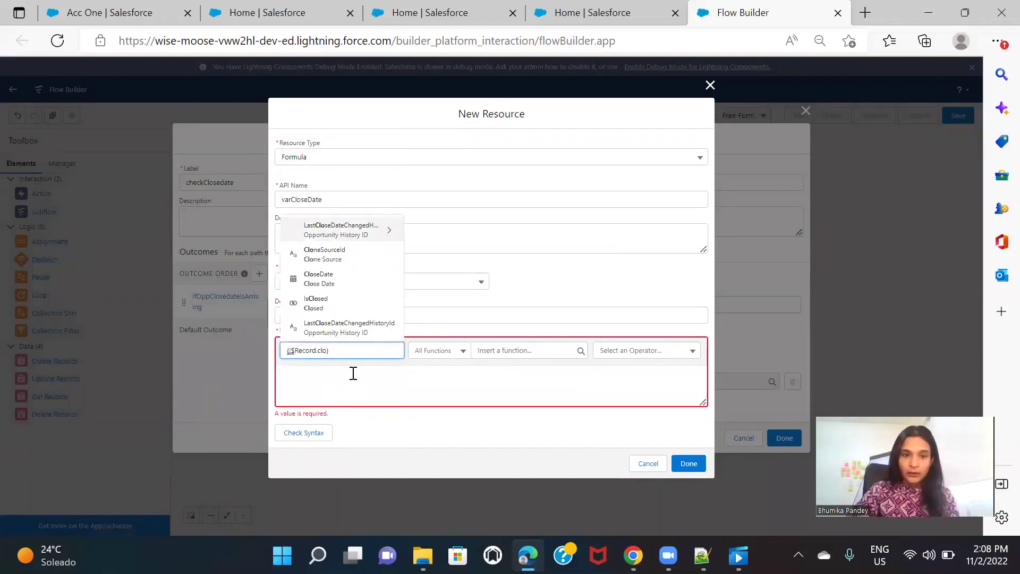
pyautogui.click(359, 285)
pyautogui.click(371, 382)
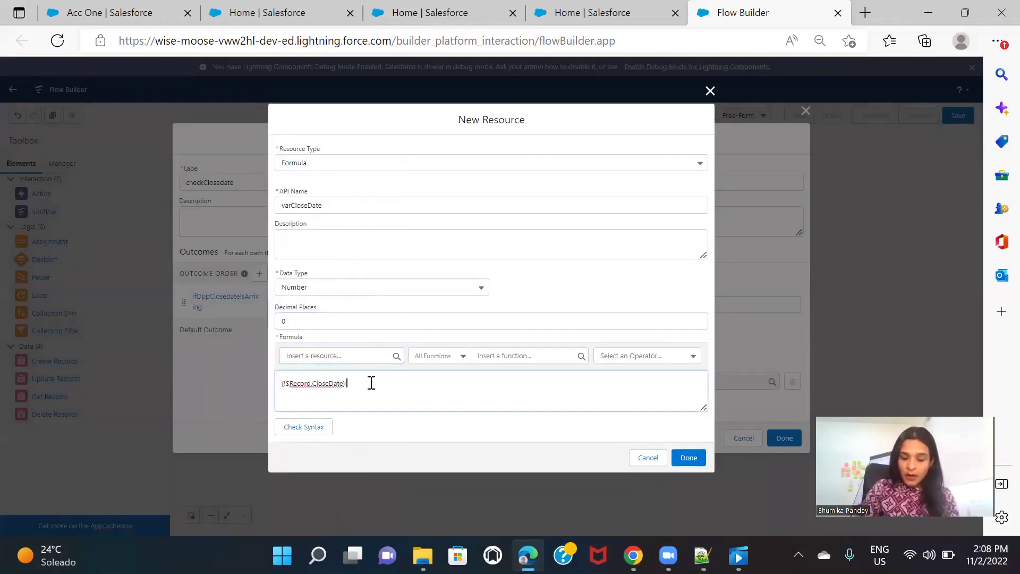
pyautogui.write('- Today(')
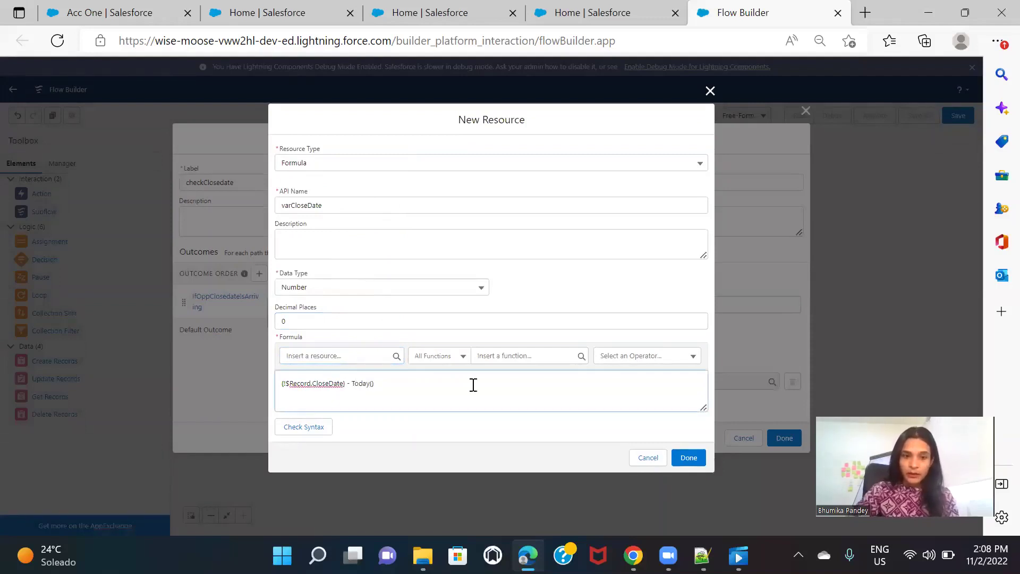
pyautogui.click(690, 455)
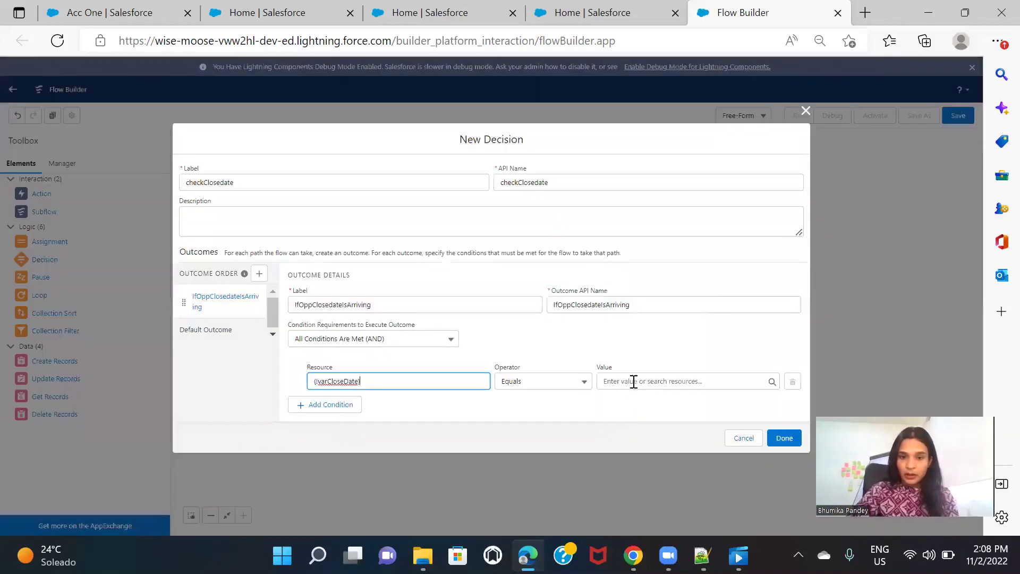
# Complete the outcome condition as varCloseDate Equals 7 and finish the checkClosedate decision.
pyautogui.click(632, 381)
pyautogui.write('7')
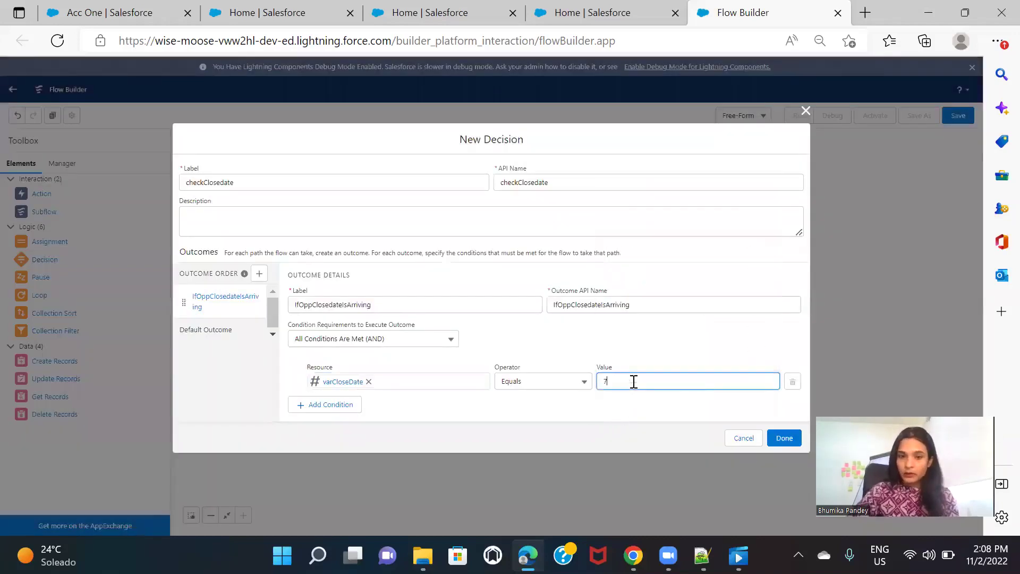
pyautogui.click(779, 438)
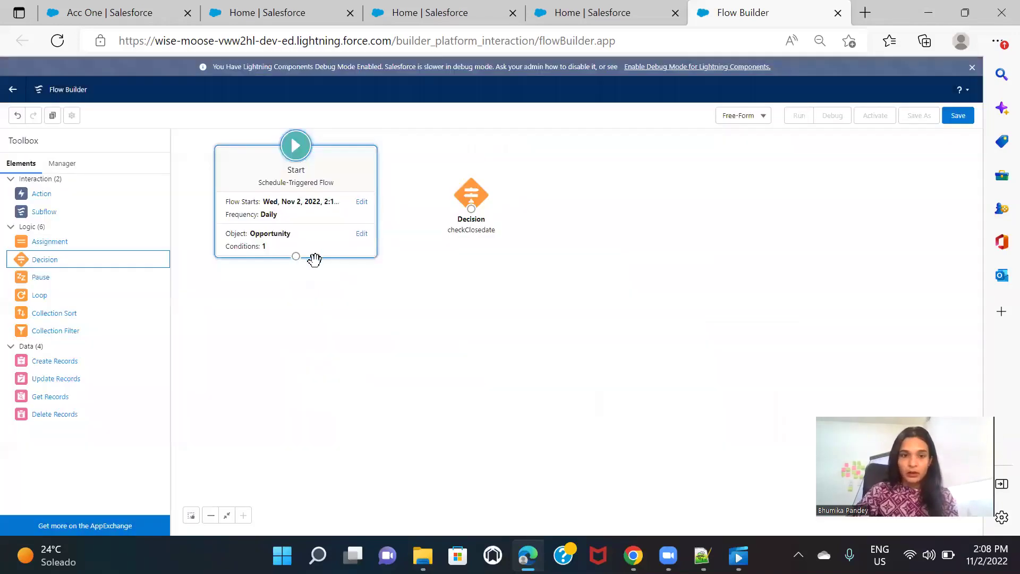
# Connect Start to the checkClosedate decision and add a Create Records element labelled CreateTask beside it.
pyautogui.moveTo(295, 256); pyautogui.dragTo(455, 195)
pyautogui.moveTo(39, 364); pyautogui.dragTo(563, 189)
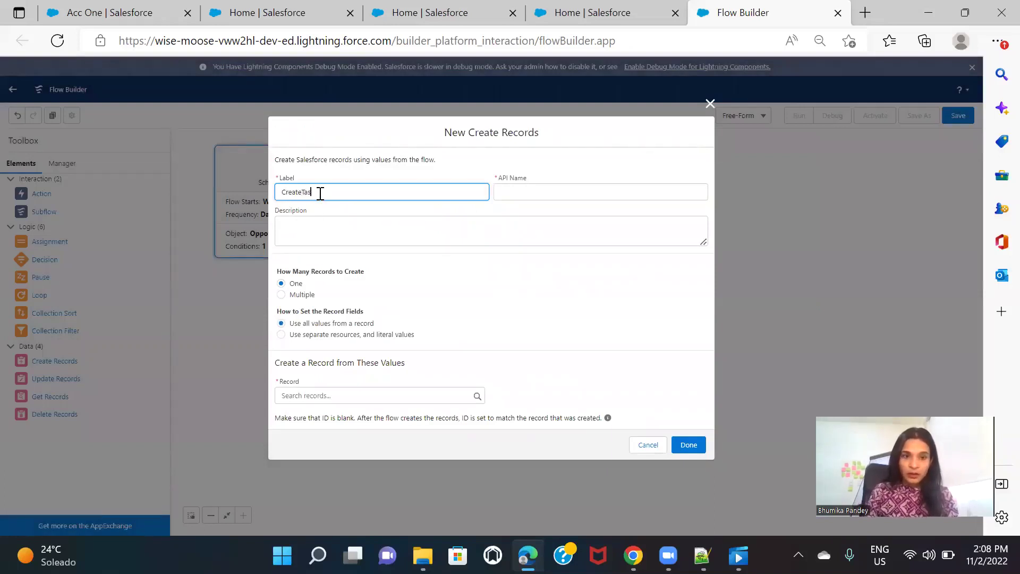
pyautogui.write('CreateTask')
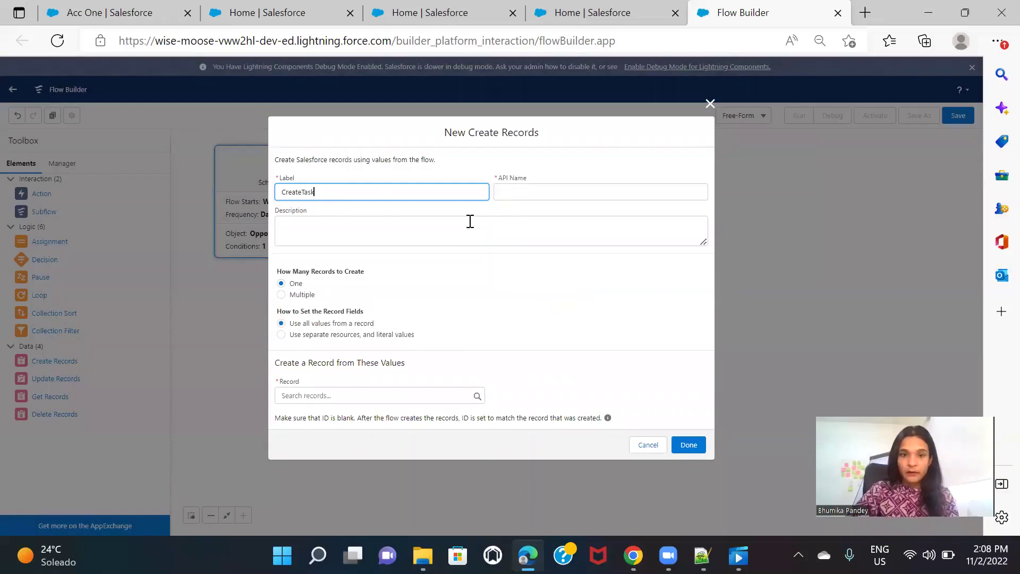
pyautogui.click(505, 207)
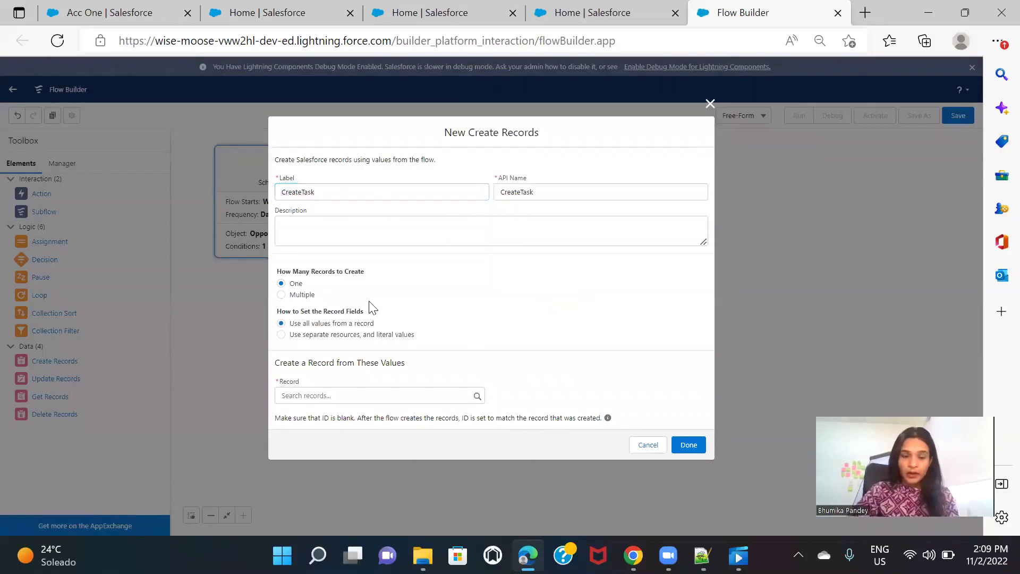
# Configure CreateTask to use separate resources and literal values, with Task as its object.
pyautogui.click(281, 334)
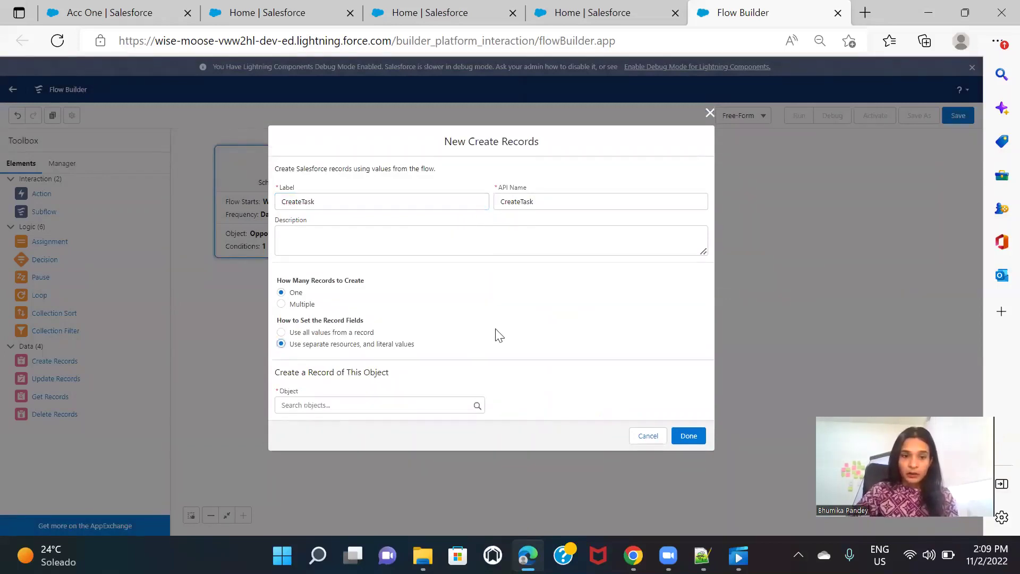
pyautogui.click(376, 405)
pyautogui.write('task')
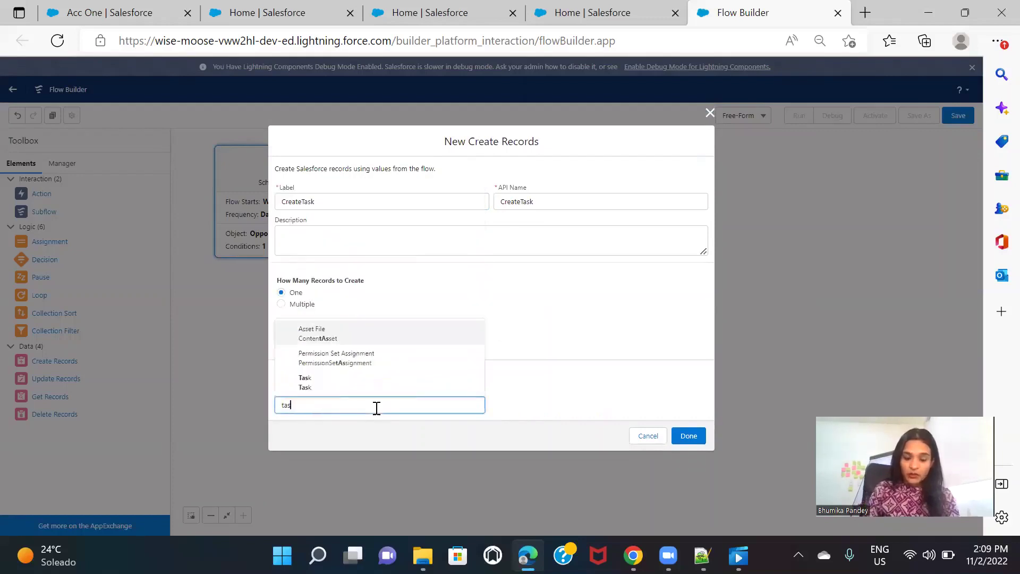
pyautogui.click(365, 384)
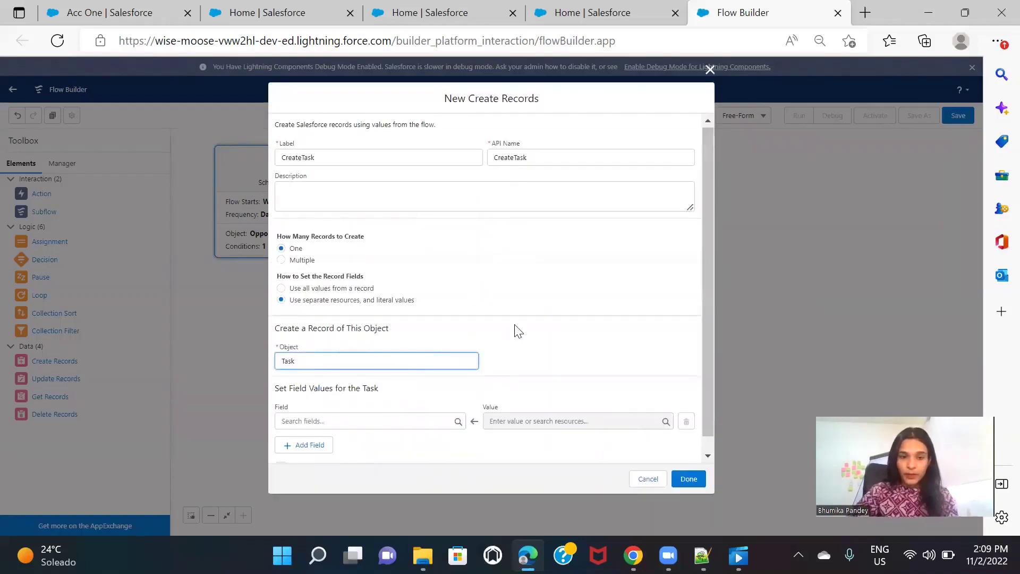
# Choose ActivityDate as the first field to set on the Task record.
pyautogui.click(389, 406)
pyautogui.write('act')
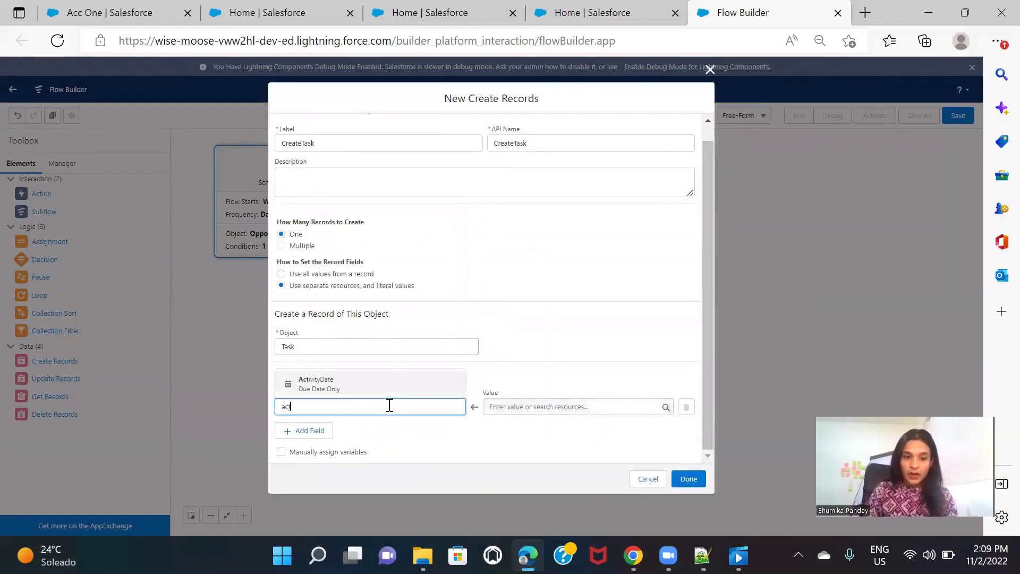
pyautogui.write('i')
pyautogui.click(387, 383)
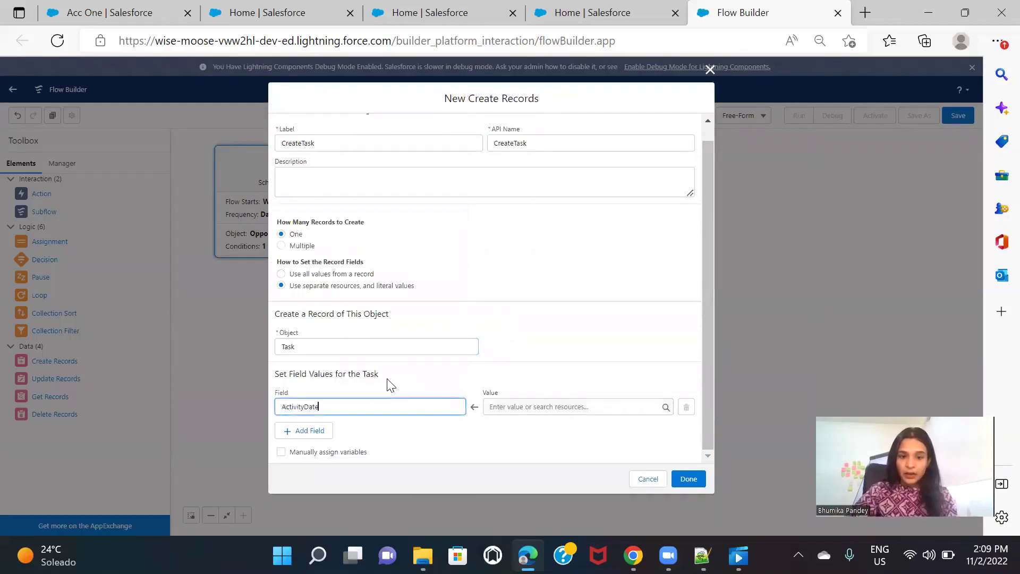
# Fill ActivityDate with a new Formula resource named gettodaysdatevar, of data type Date, using the Today function.
pyautogui.click(587, 407)
pyautogui.click(582, 222)
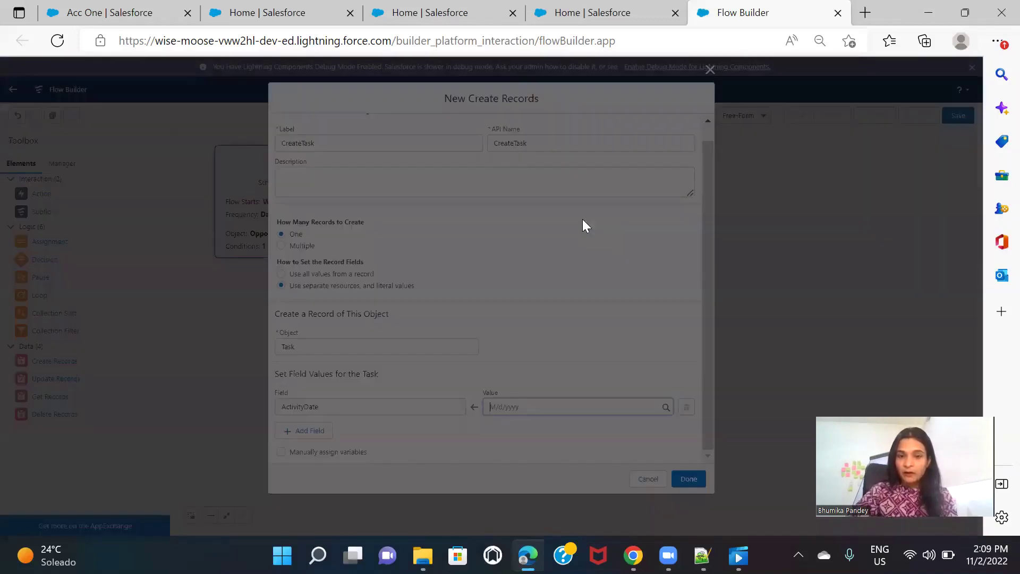
pyautogui.click(440, 259)
pyautogui.click(358, 330)
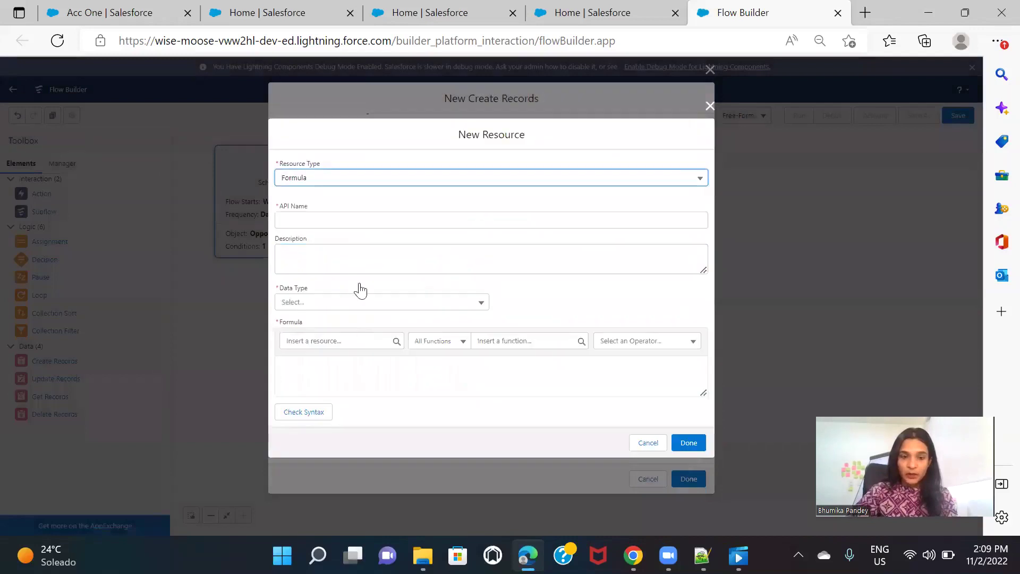
pyautogui.click(347, 224)
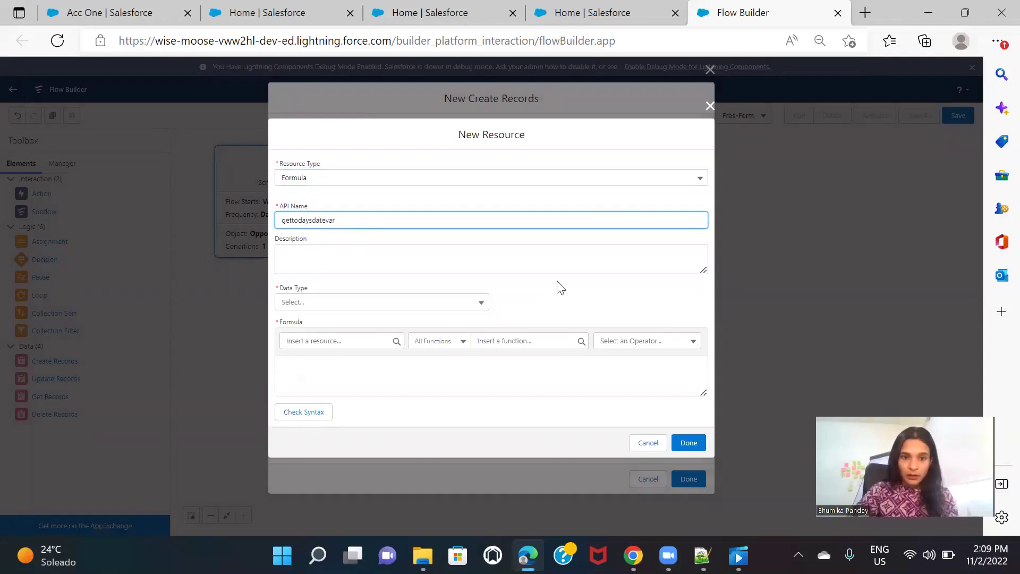
pyautogui.click(378, 306)
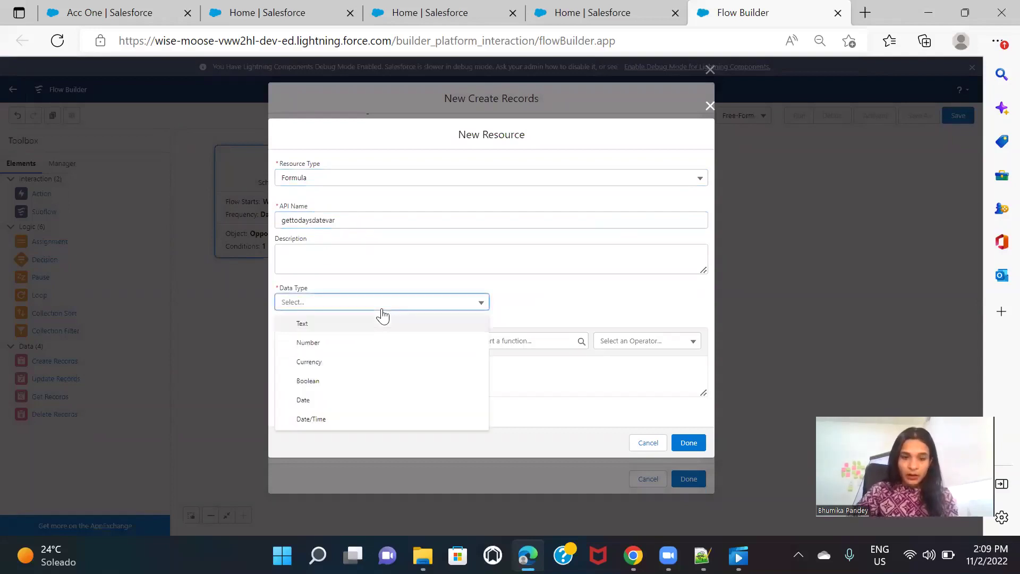
pyautogui.click(333, 402)
pyautogui.click(340, 372)
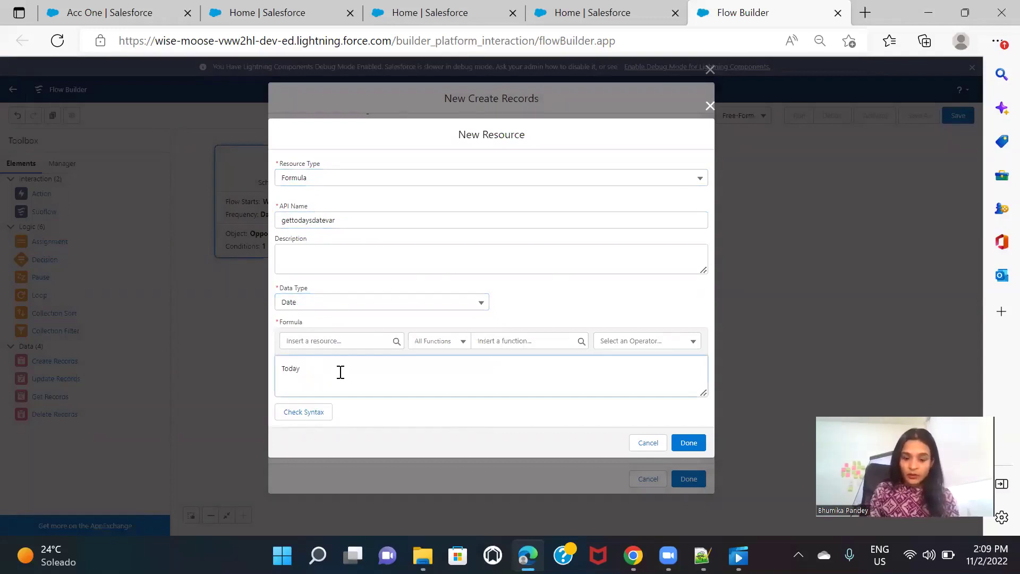
pyautogui.click(689, 443)
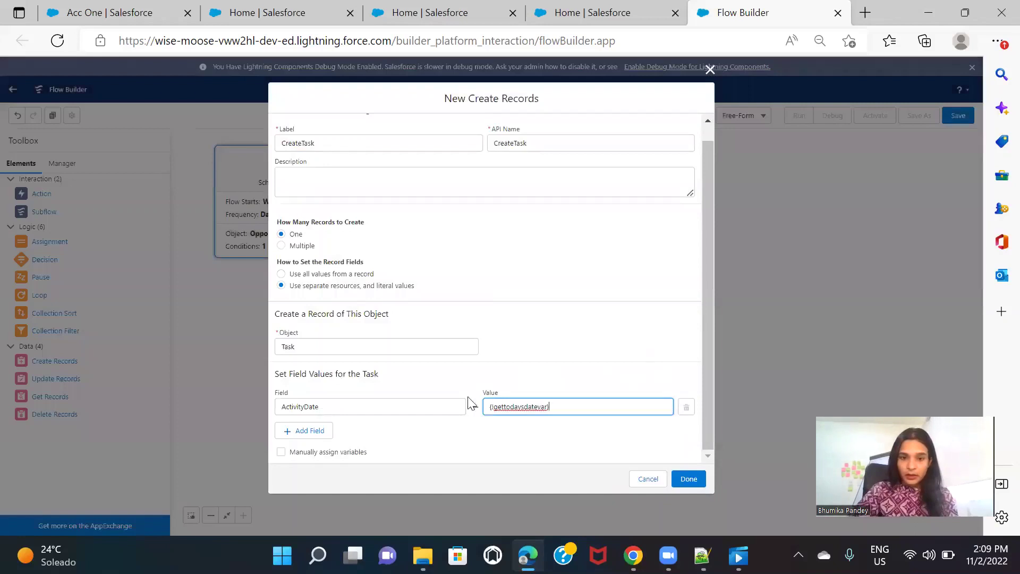
# Add the Subject field to the Task values and set it to "Opportunity close date is arriving".
pyautogui.click(306, 431)
pyautogui.scroll(-1, 319, 420)
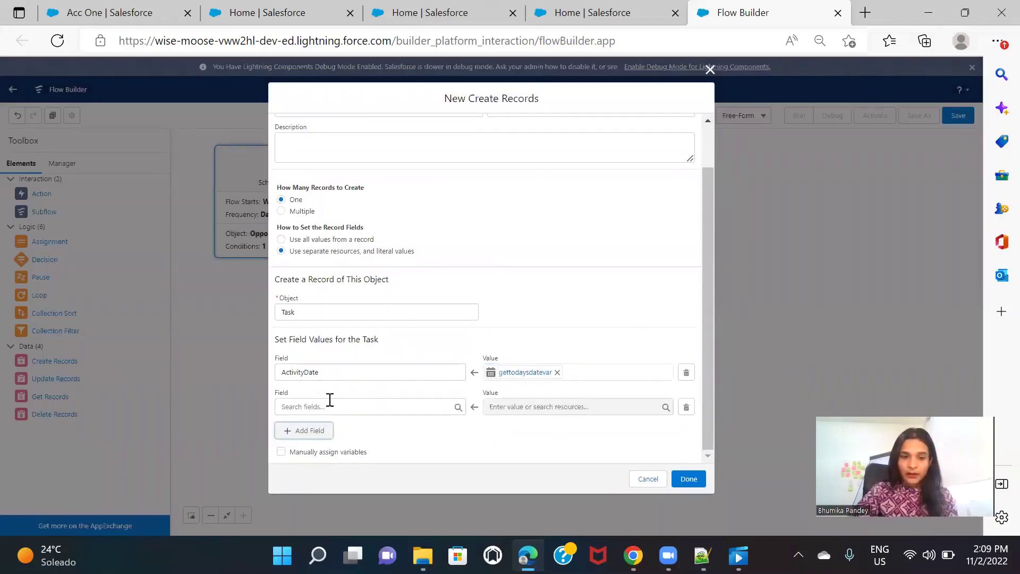
pyautogui.click(328, 401)
pyautogui.write('subj')
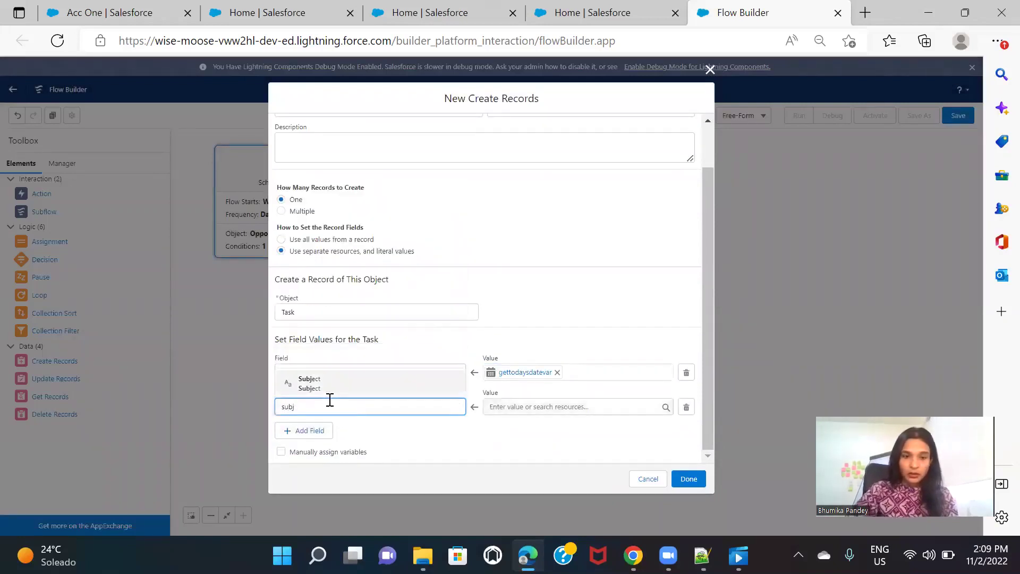
pyautogui.click(333, 380)
pyautogui.click(542, 406)
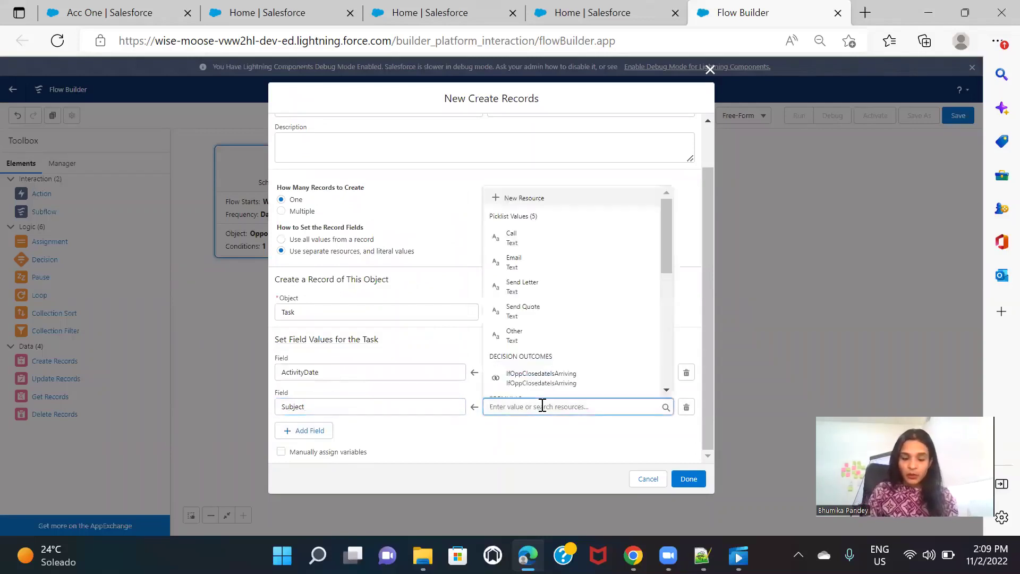
pyautogui.write('Opportu7nit')
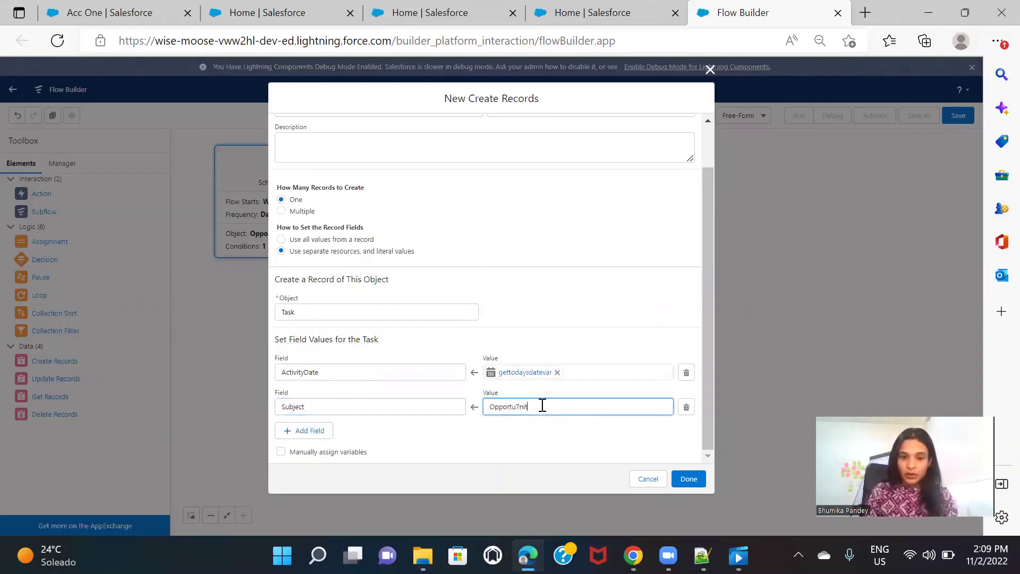
pyautogui.press('BackSpace')
pyautogui.press('BackSpace')
pyautogui.write('nity close date is arriving')
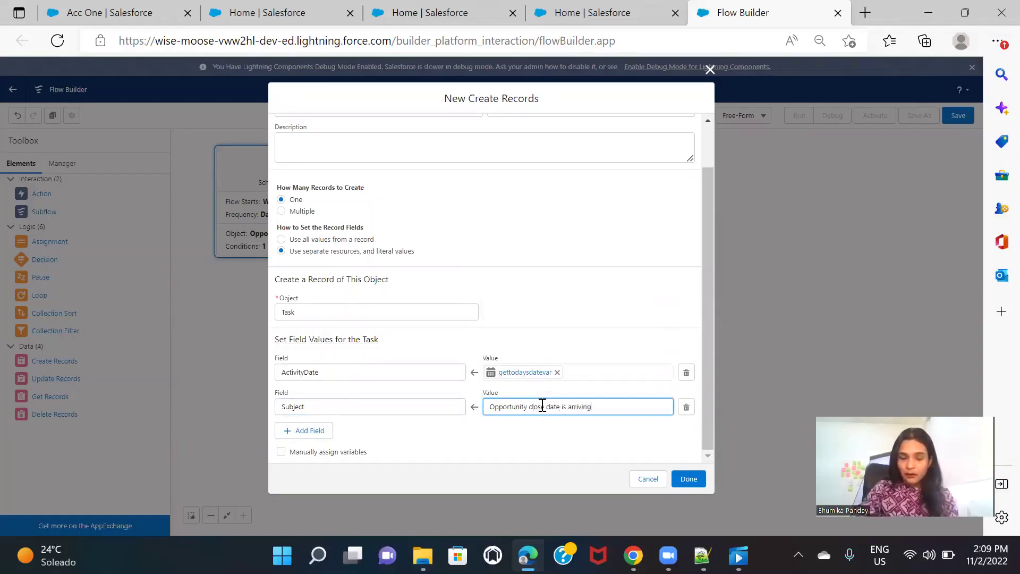
pyautogui.click(526, 447)
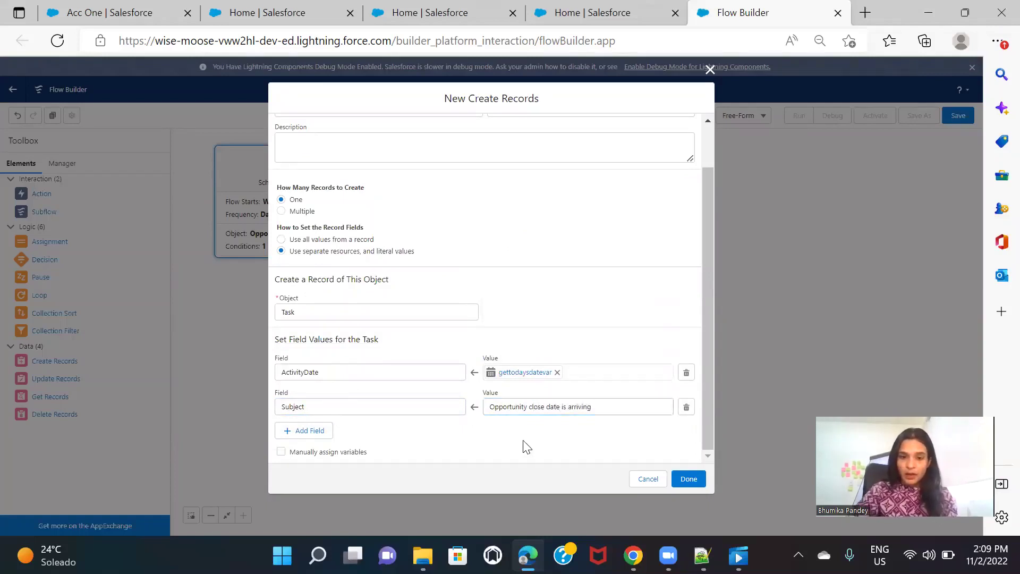
# Add the WhoId field to the Task values and set it to the triggering Opportunity's Owner ID, $Record > Owner ID.
pyautogui.click(309, 430)
pyautogui.scroll(-1, 383, 404)
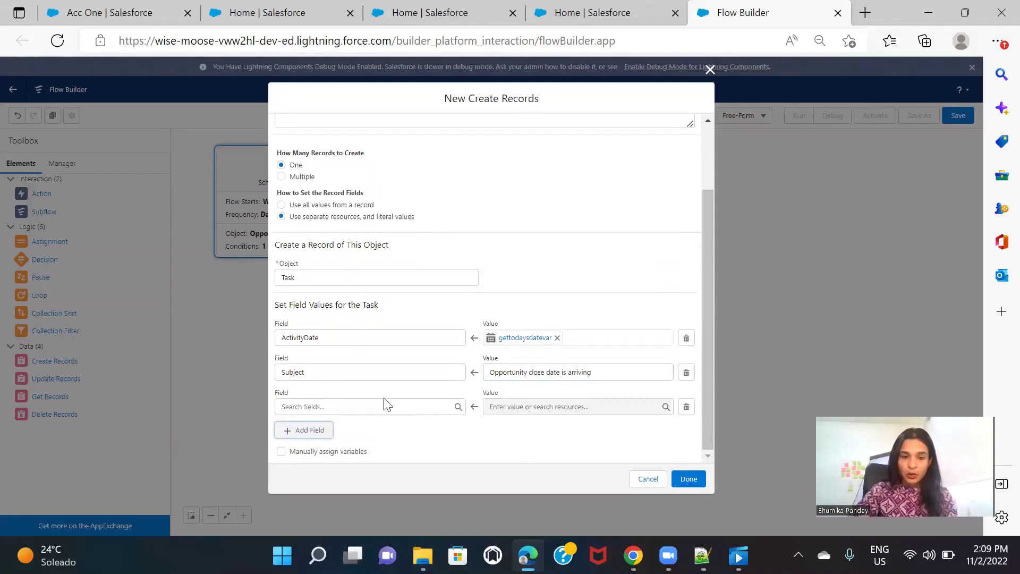
pyautogui.click(337, 411)
pyautogui.write('who')
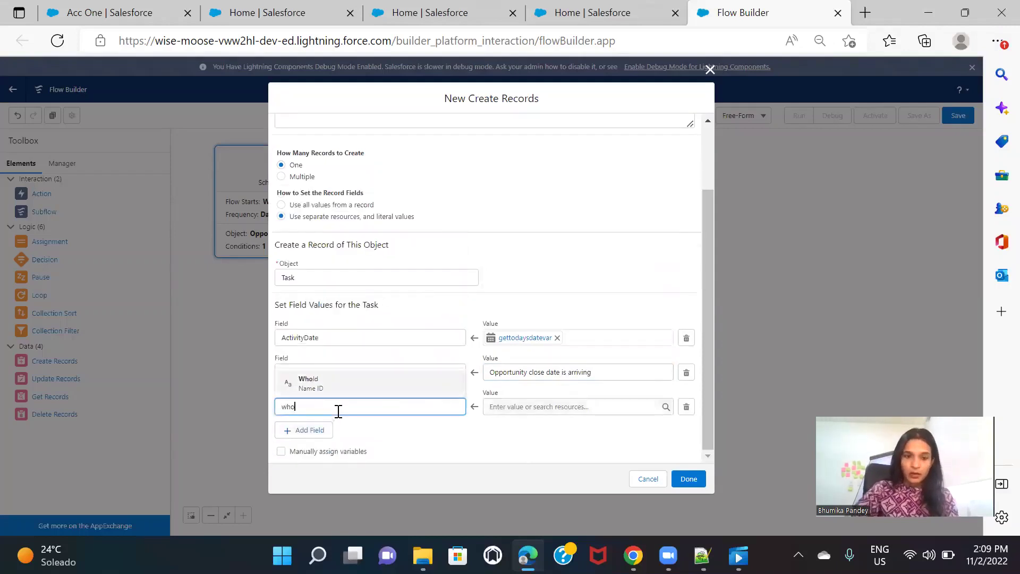
pyautogui.click(353, 383)
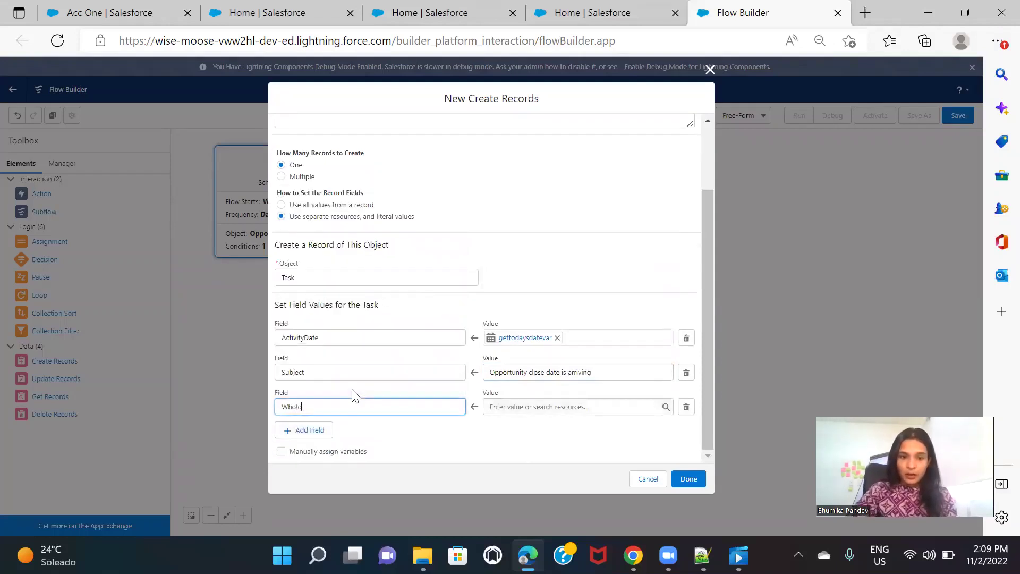
pyautogui.click(390, 404)
pyautogui.click(482, 445)
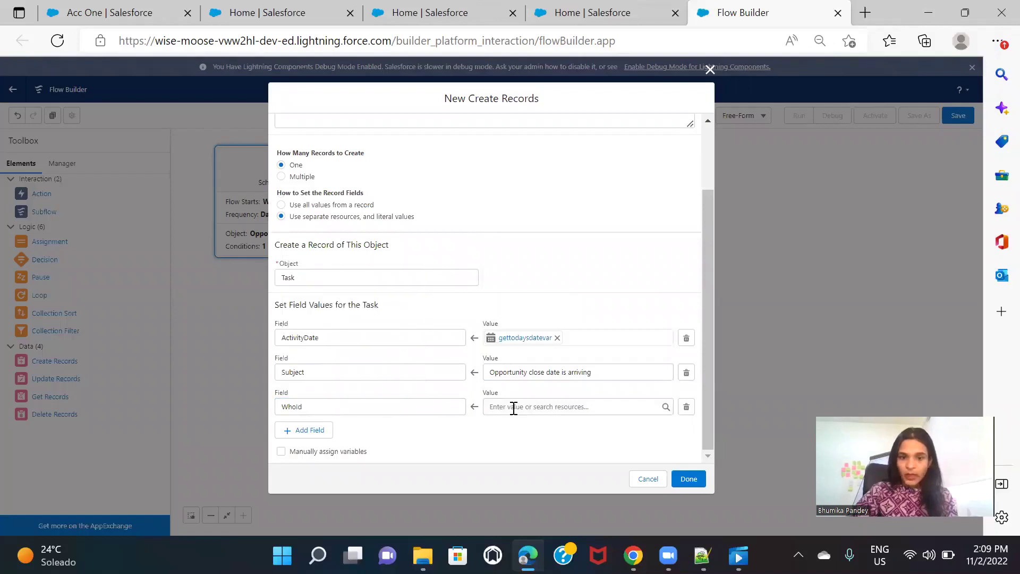
pyautogui.click(513, 407)
pyautogui.write('opp')
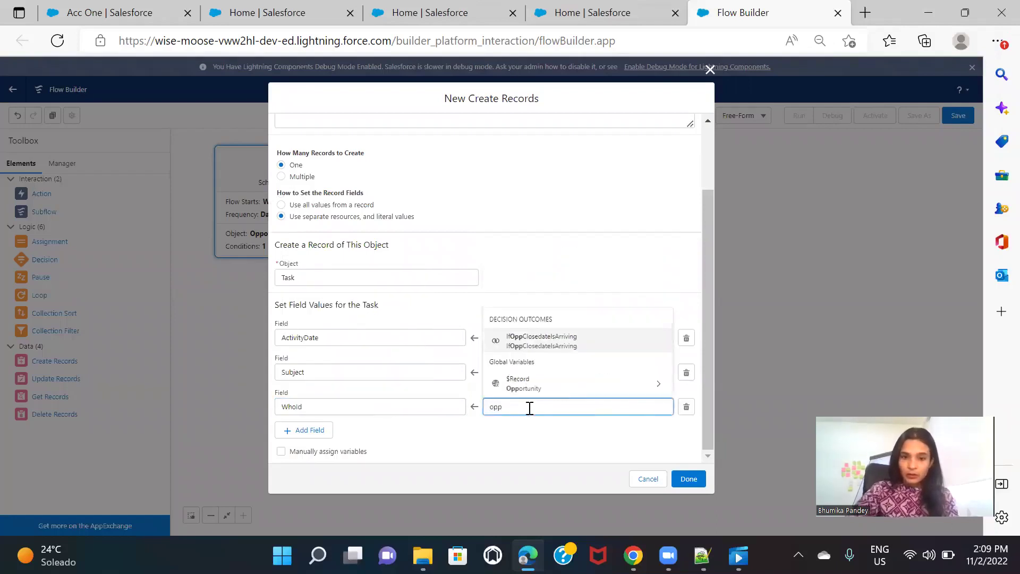
pyautogui.click(574, 382)
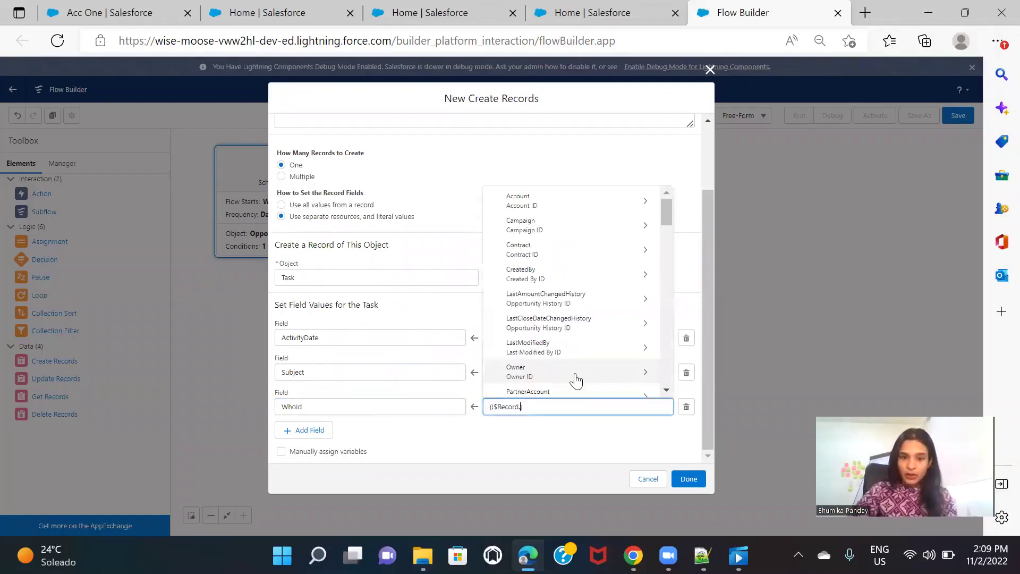
pyautogui.write('own')
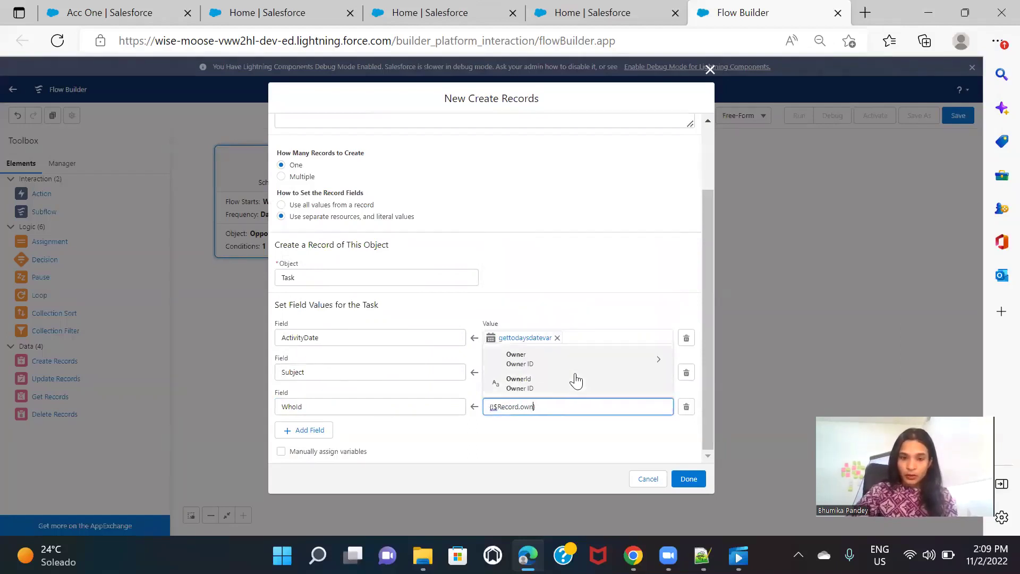
pyautogui.click(519, 383)
pyautogui.click(556, 438)
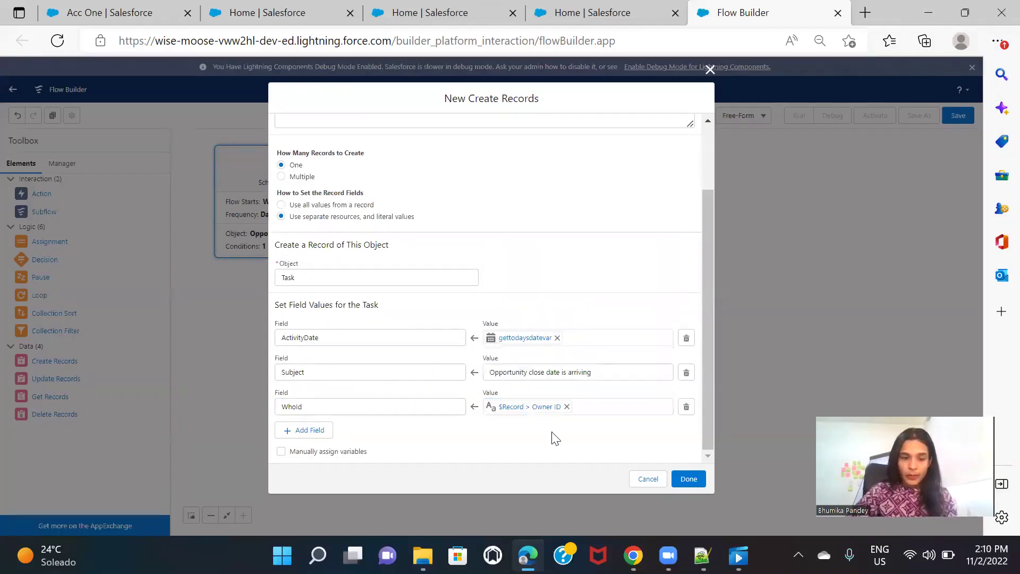
# Add the WhatId field to the Task values and set it to the triggering record's ID, $Record > Opportunity ID.
pyautogui.click(298, 431)
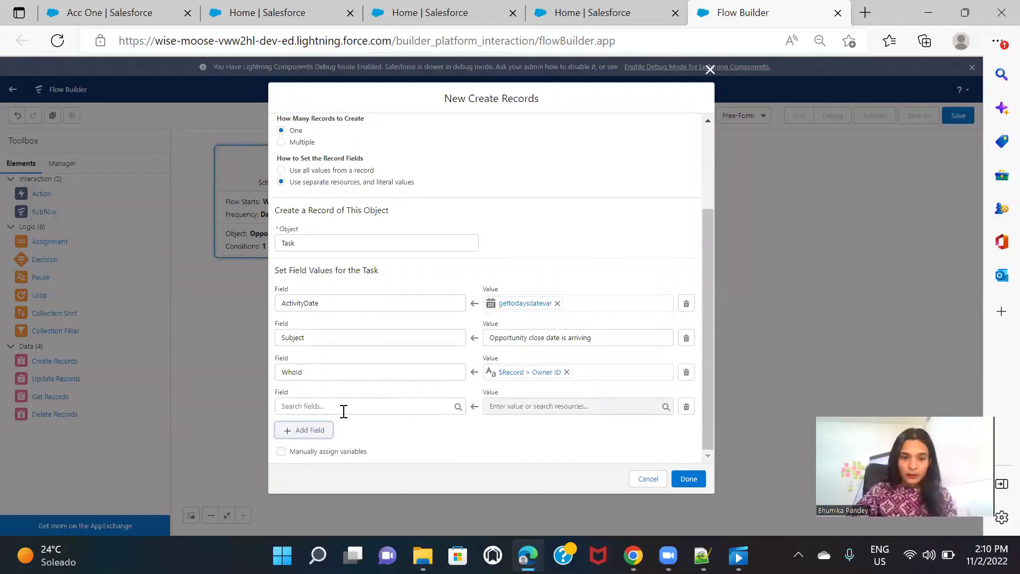
pyautogui.click(344, 411)
pyautogui.write('what')
pyautogui.click(357, 392)
pyautogui.click(564, 406)
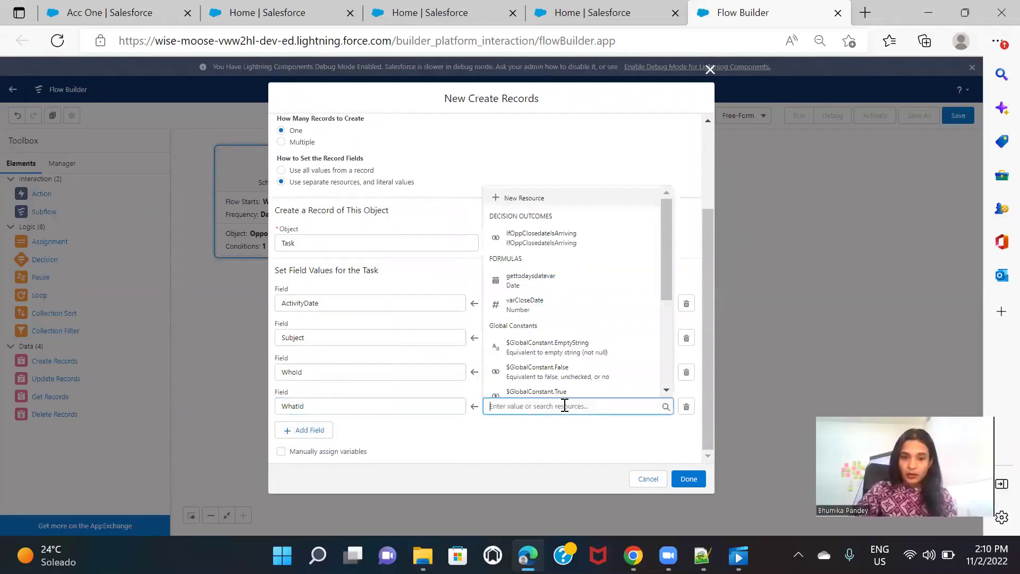
pyautogui.write('reco')
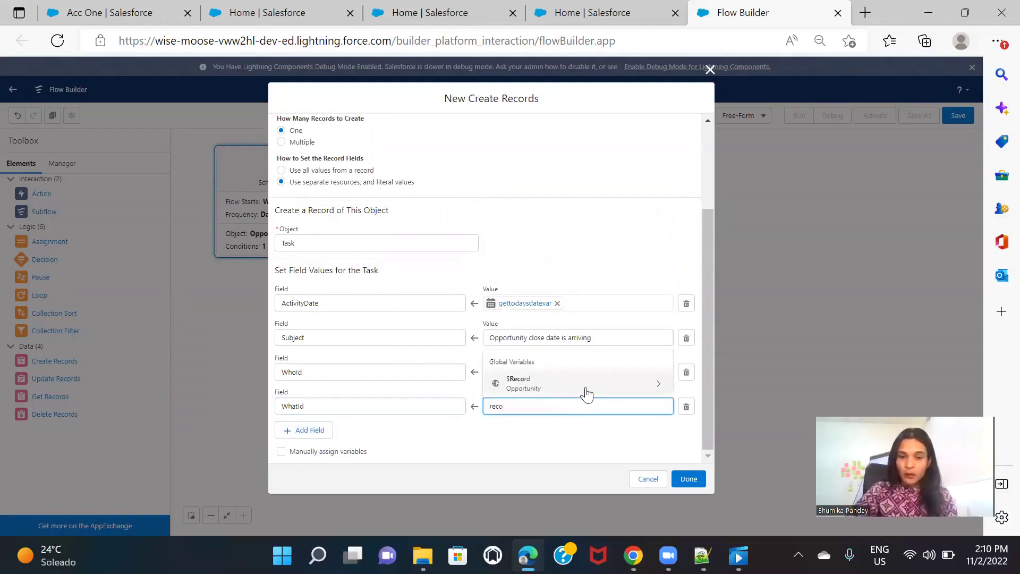
pyautogui.click(585, 392)
pyautogui.scroll(-4, 594, 353)
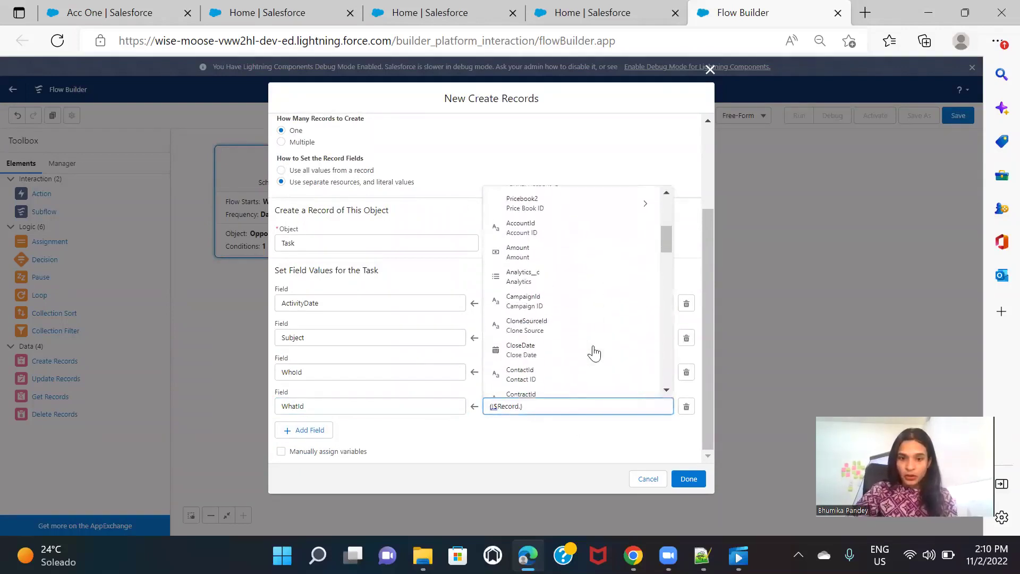
pyautogui.scroll(-3, 593, 353)
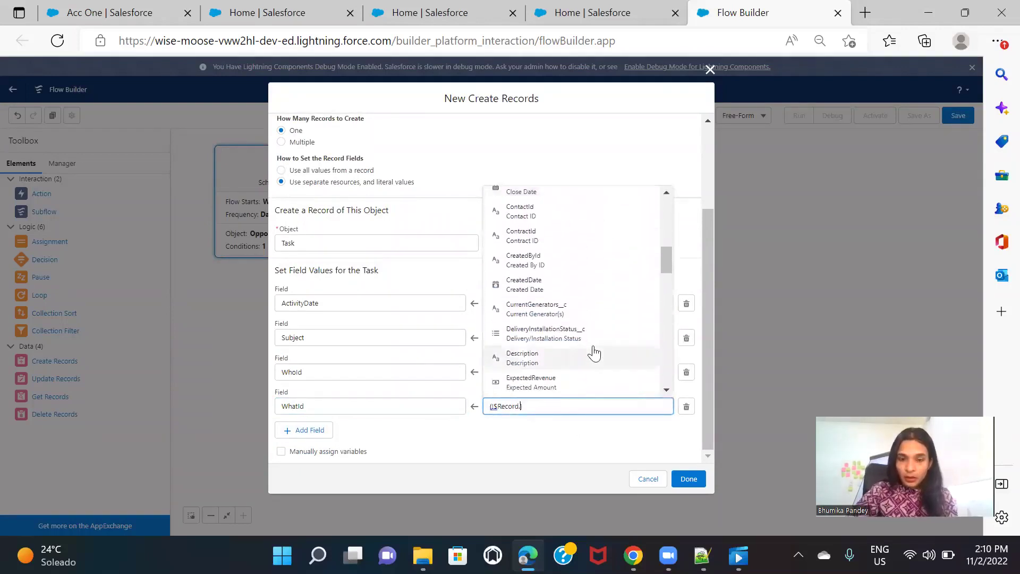
pyautogui.scroll(-5, 593, 353)
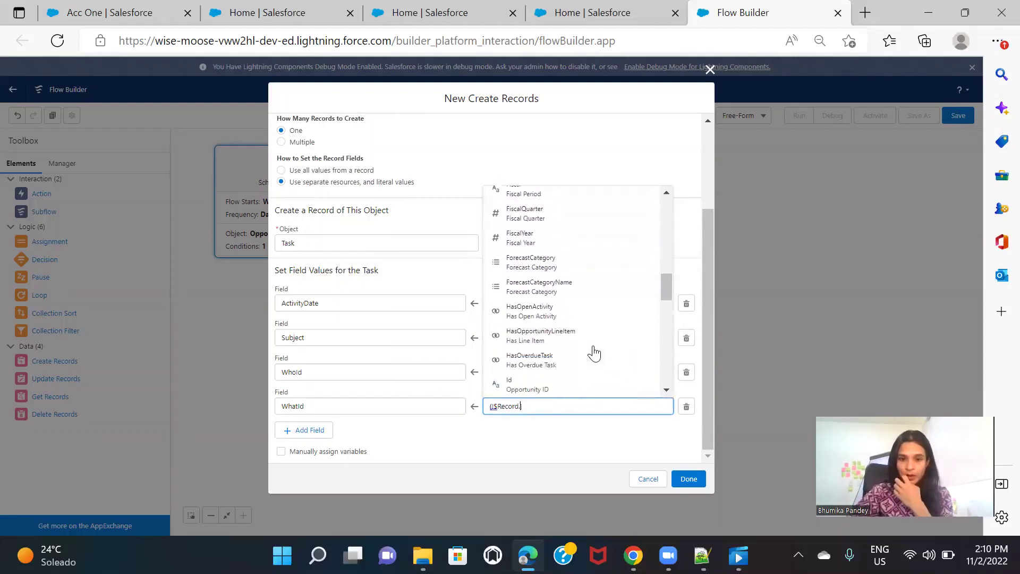
pyautogui.write('id')
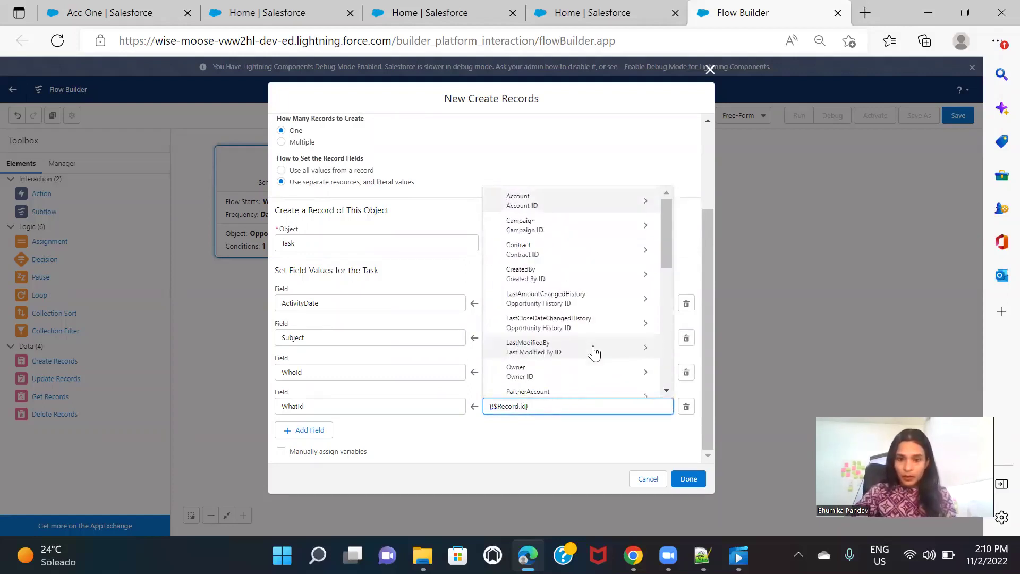
pyautogui.scroll(-4, 594, 352)
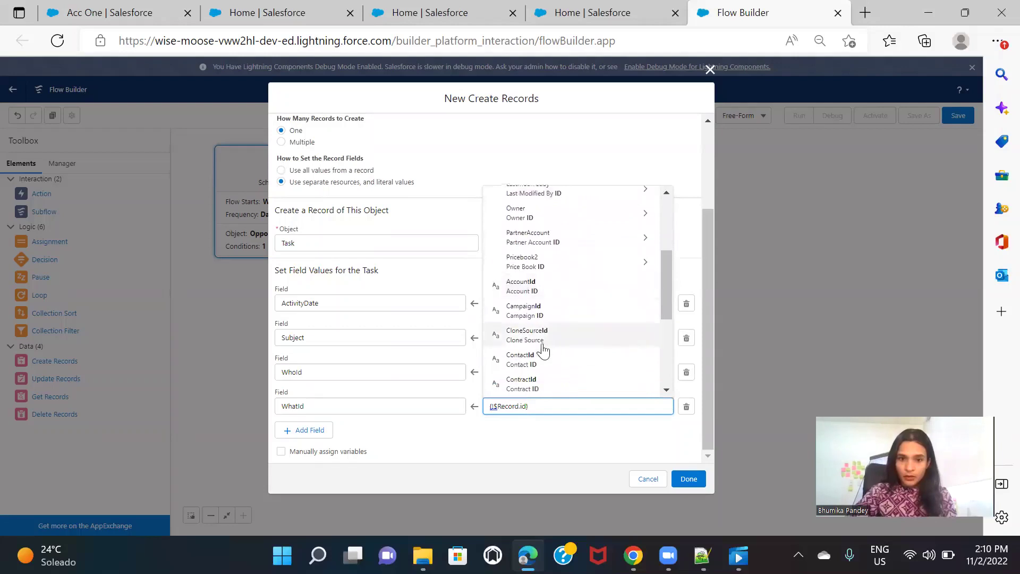
pyautogui.scroll(-4, 596, 346)
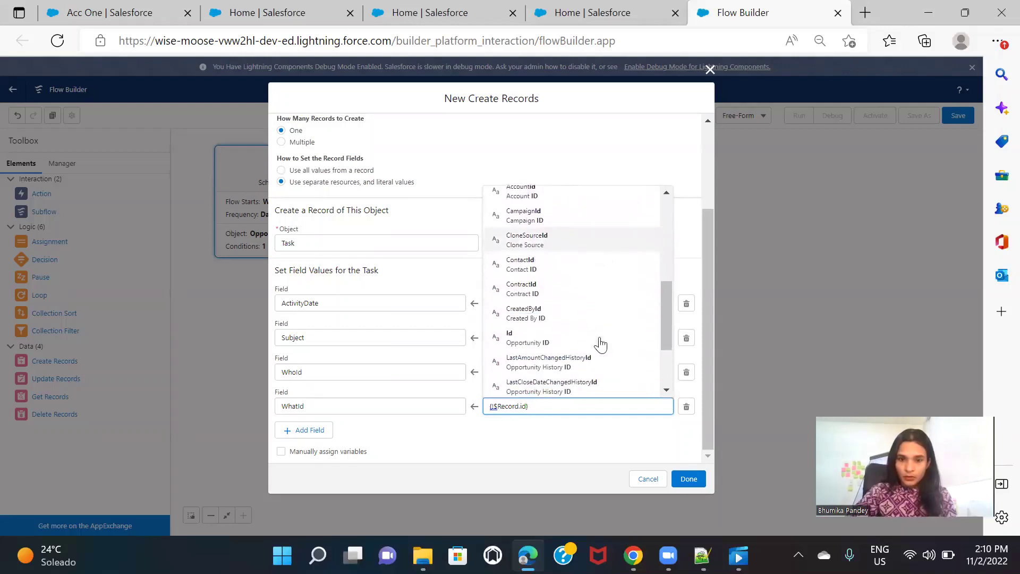
pyautogui.click(535, 340)
pyautogui.click(534, 435)
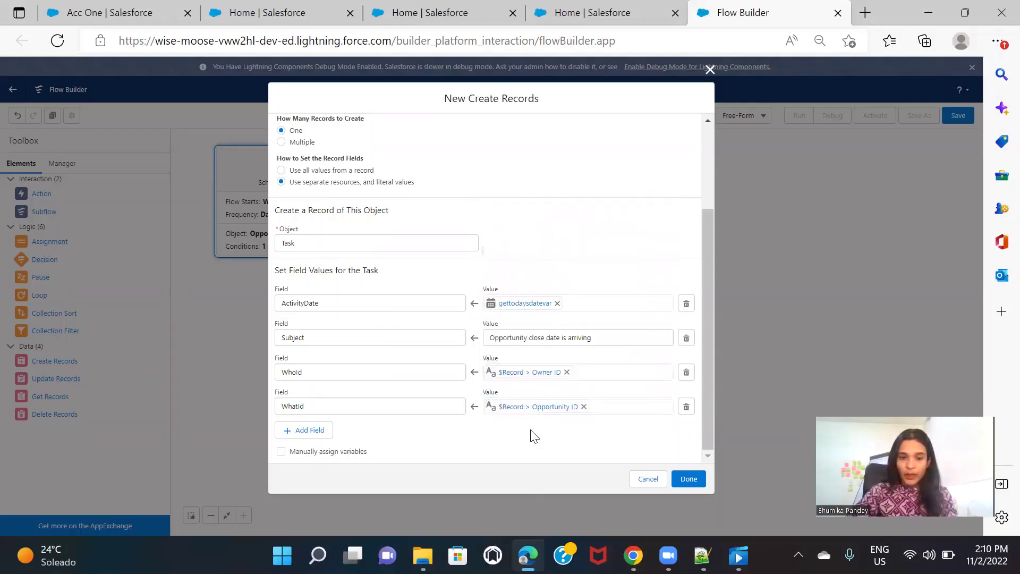
# Add the Status field to the Task values and set it to Not Started.
pyautogui.click(298, 429)
pyautogui.scroll(-1, 420, 396)
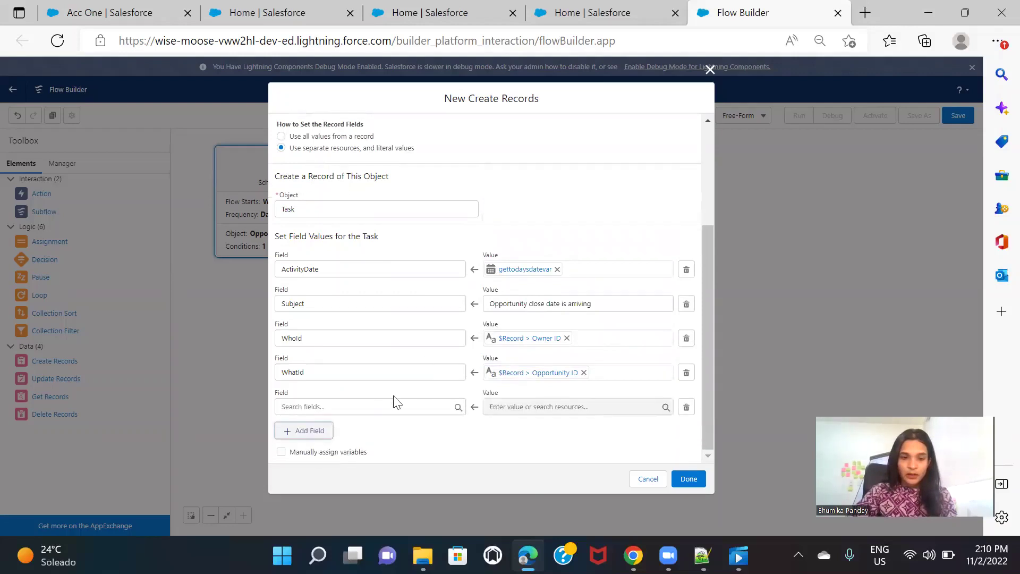
pyautogui.click(360, 409)
pyautogui.write('stau')
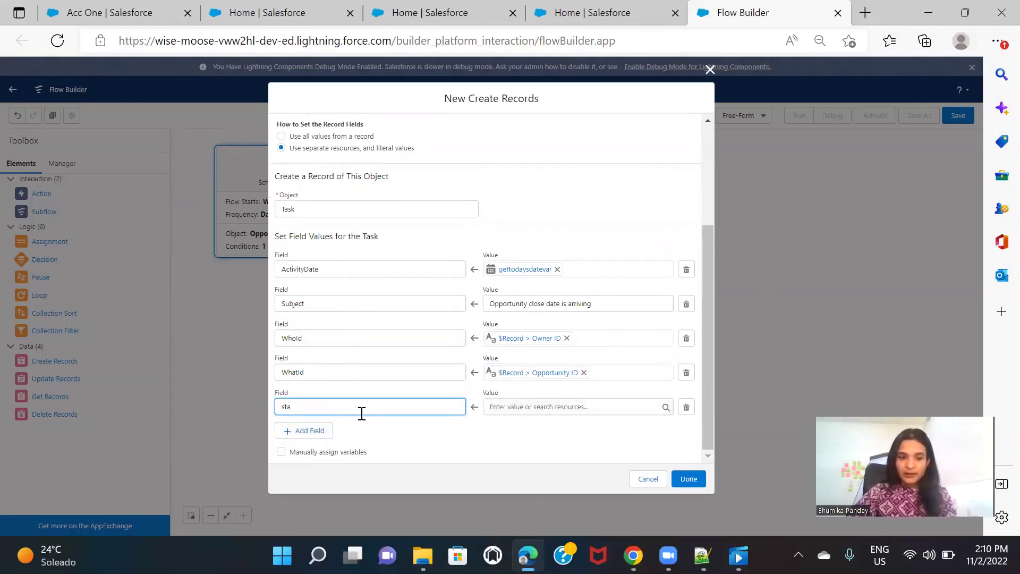
pyautogui.click(360, 433)
pyautogui.click(528, 408)
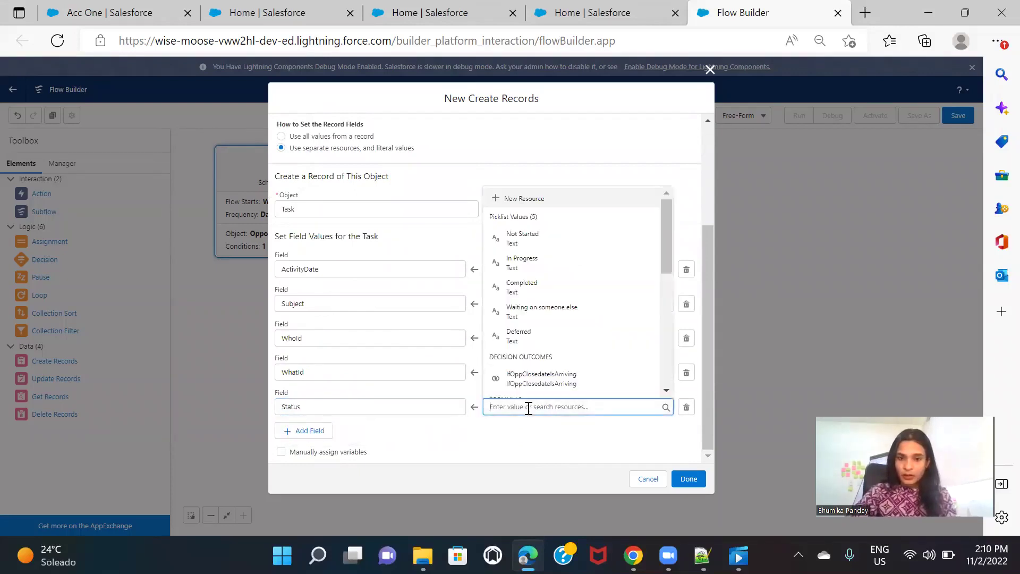
pyautogui.click(551, 236)
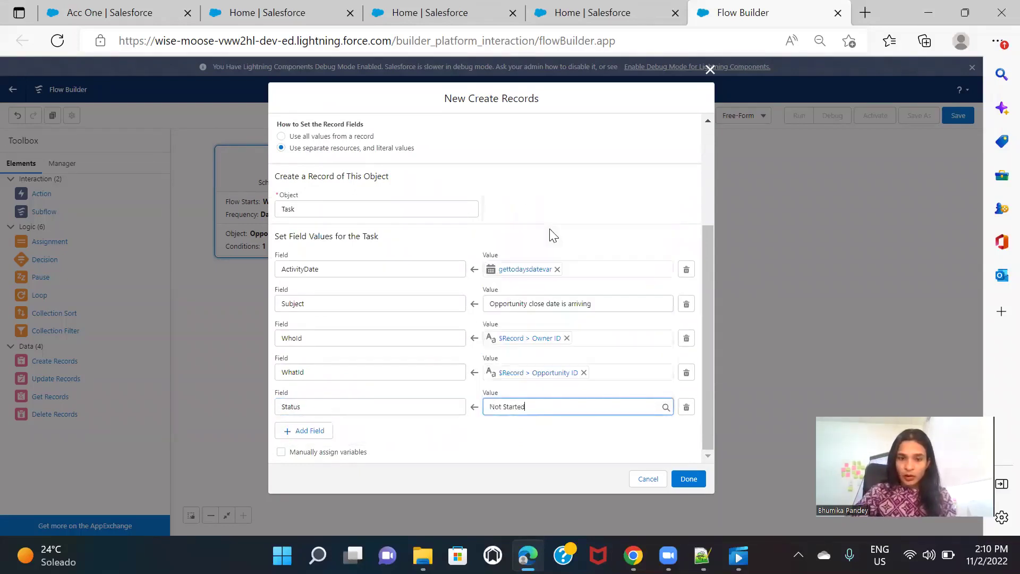
pyautogui.click(543, 442)
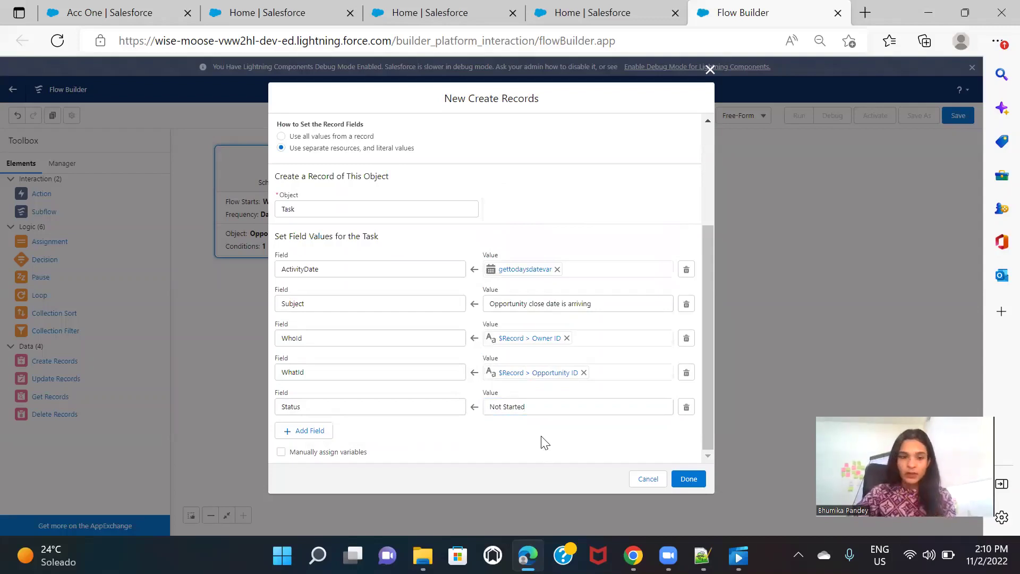
# Add the Priority field to the Task values and set it to High.
pyautogui.click(317, 430)
pyautogui.click(345, 440)
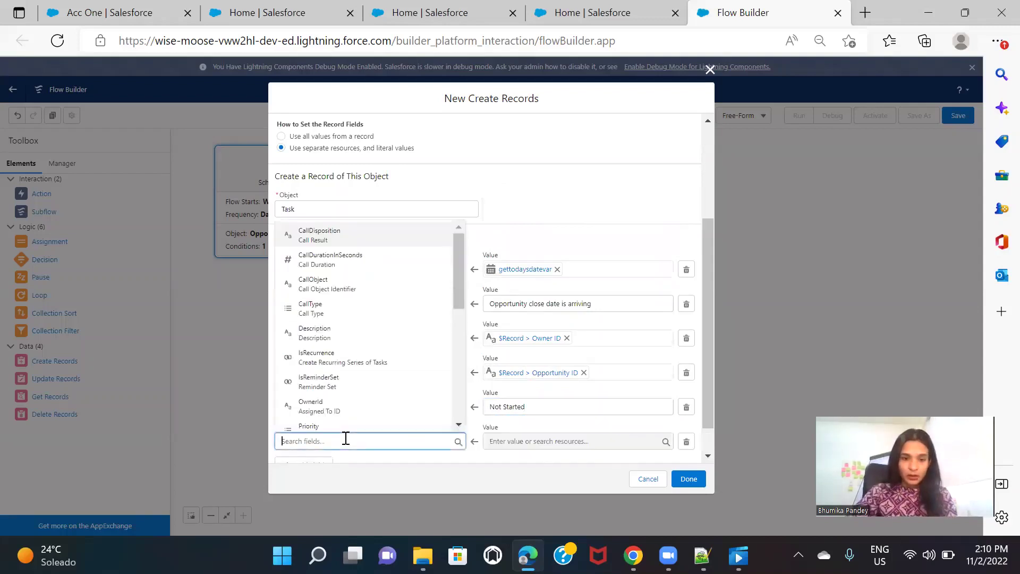
pyautogui.write('pro')
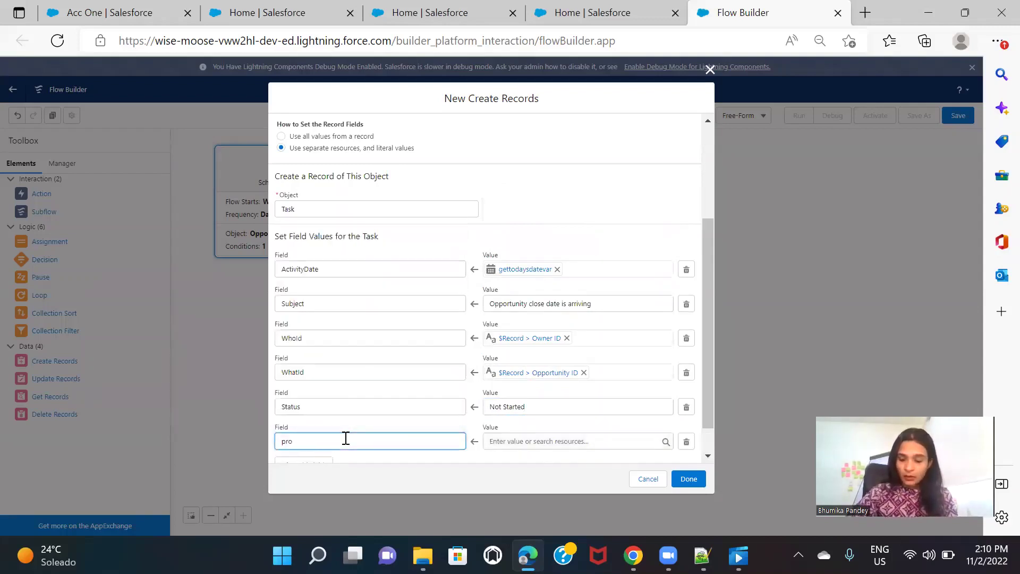
pyautogui.write('io')
pyautogui.click(370, 480)
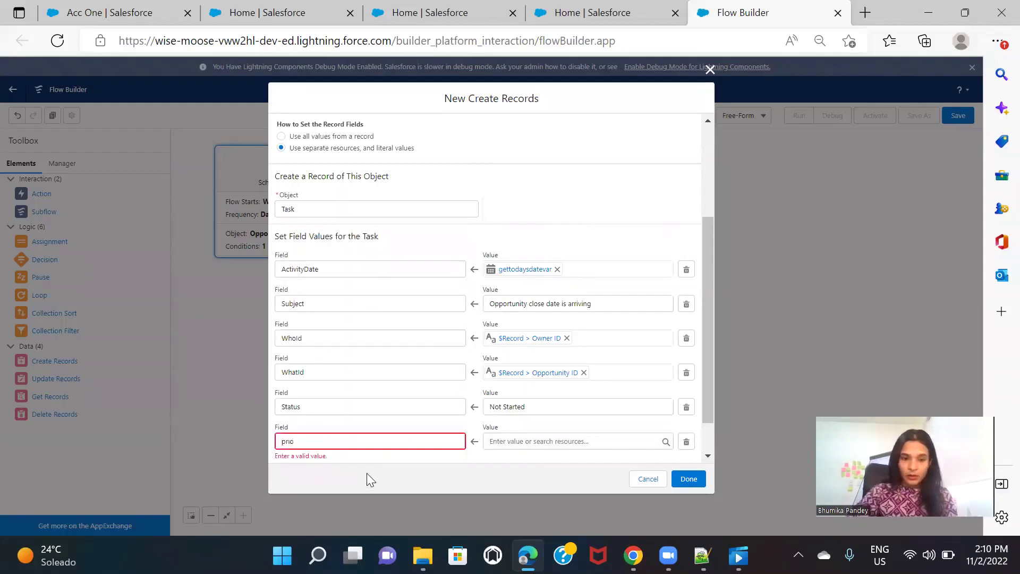
pyautogui.click(374, 443)
pyautogui.click(360, 471)
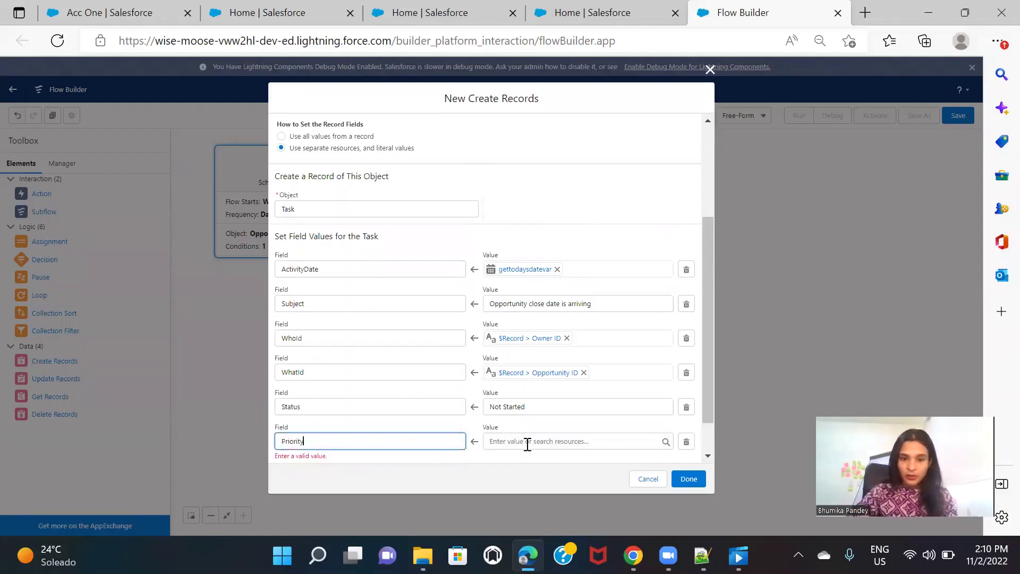
pyautogui.click(528, 442)
pyautogui.click(553, 276)
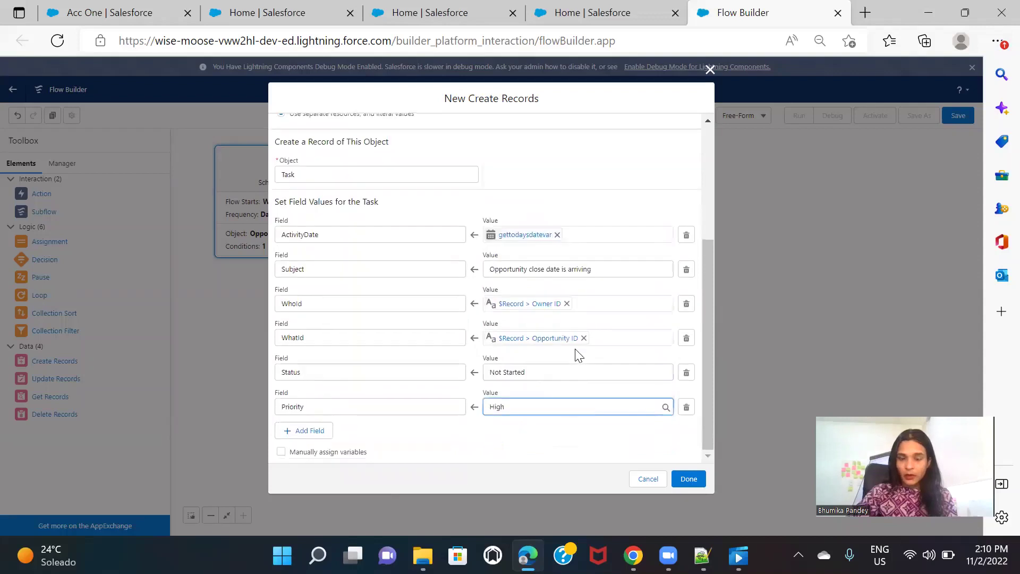
pyautogui.click(536, 440)
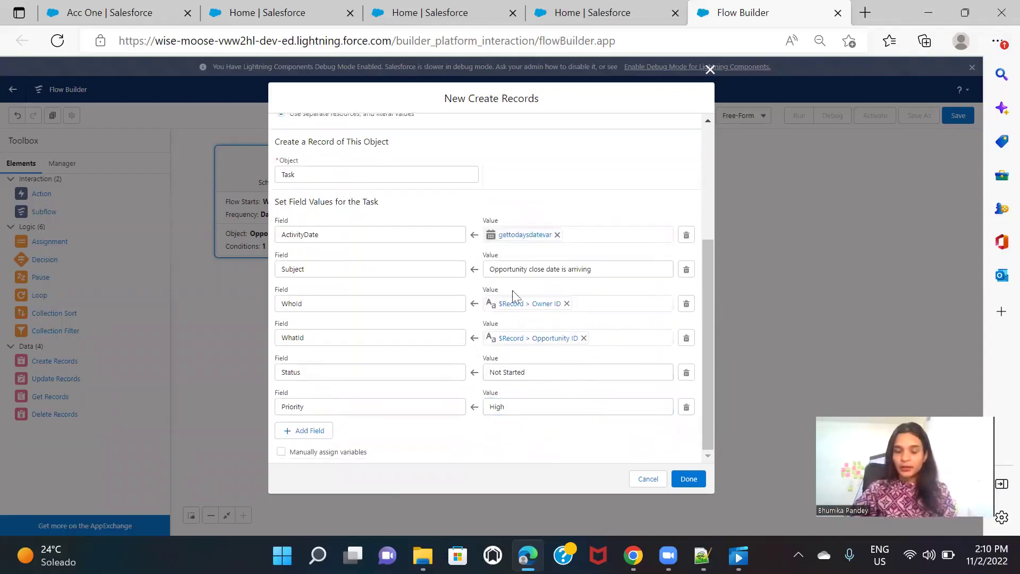
# Finish the Task creation element and connect the checkClosedate decision to CreateTask using the IfOppClosedateIsArriving outcome.
pyautogui.click(689, 479)
pyautogui.moveTo(471, 212); pyautogui.dragTo(587, 212)
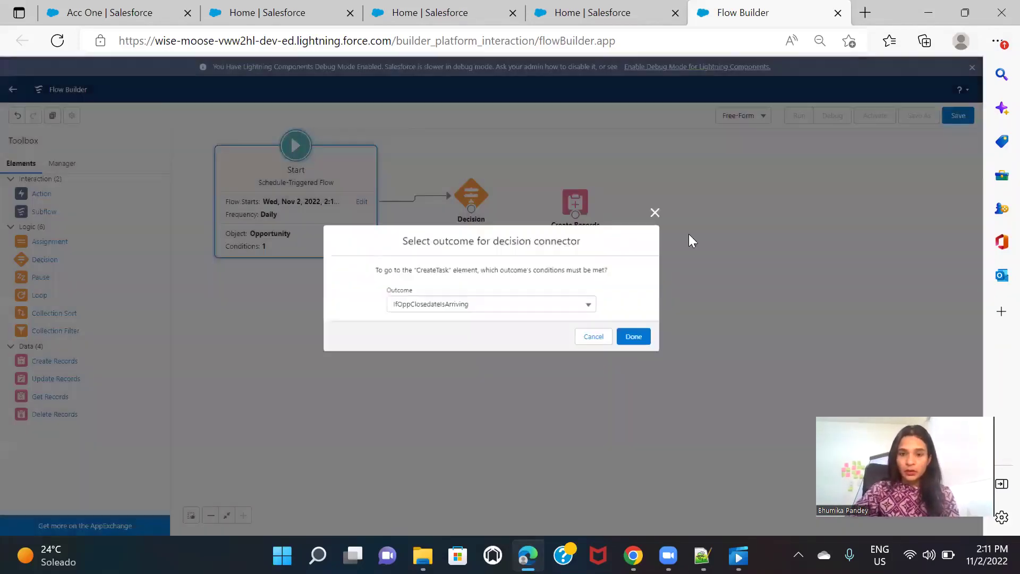
pyautogui.click(639, 336)
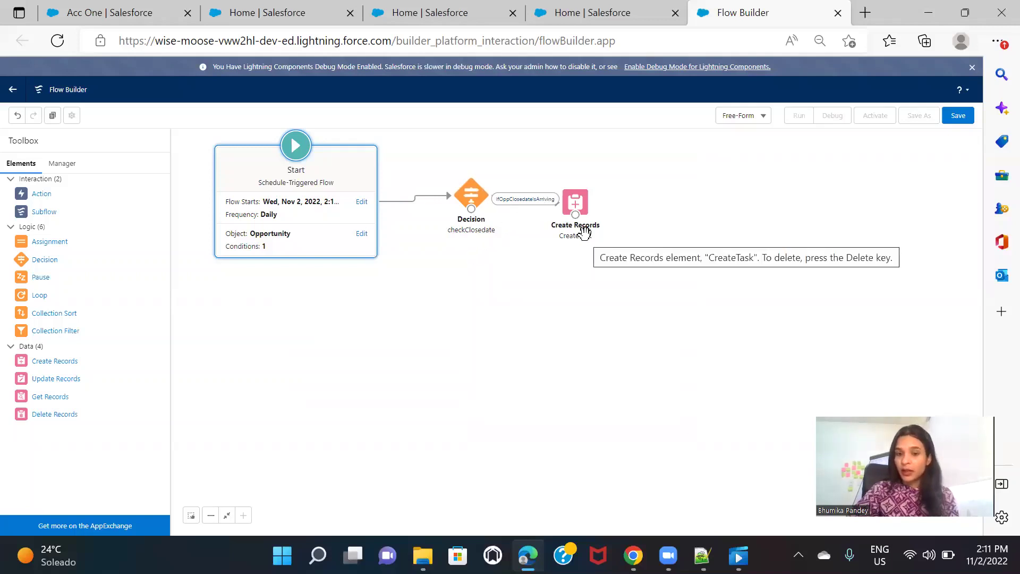
# Try to save the flow with the label Check opp close date reminder and API name Check_opp_close_date_reminder.
pyautogui.click(958, 115)
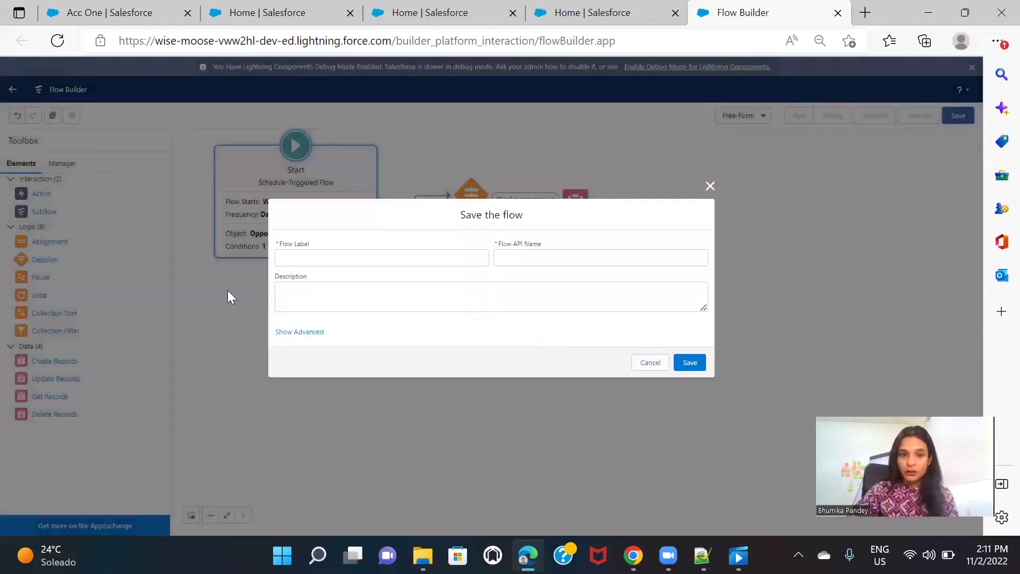
pyautogui.click(338, 260)
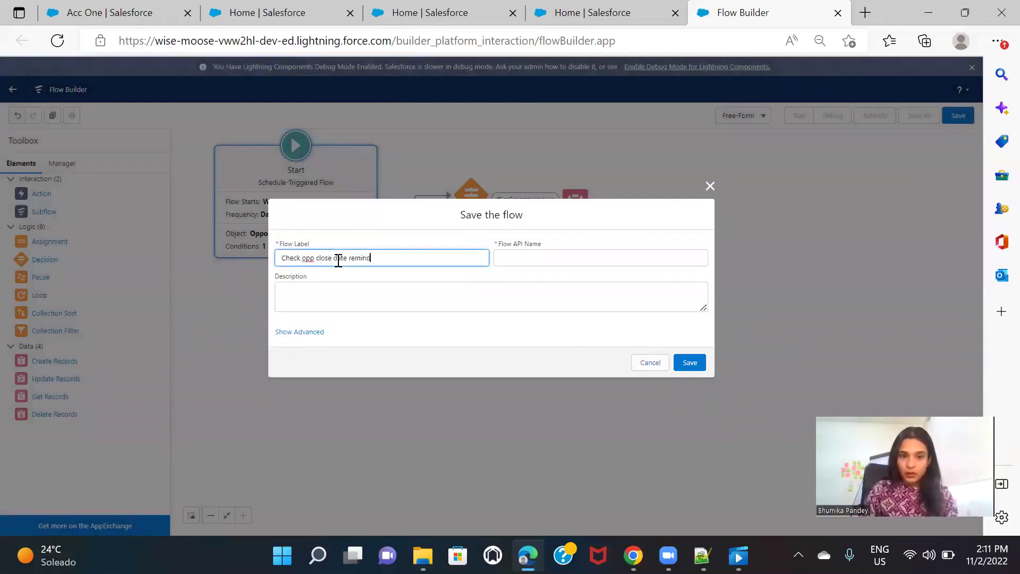
pyautogui.click(658, 334)
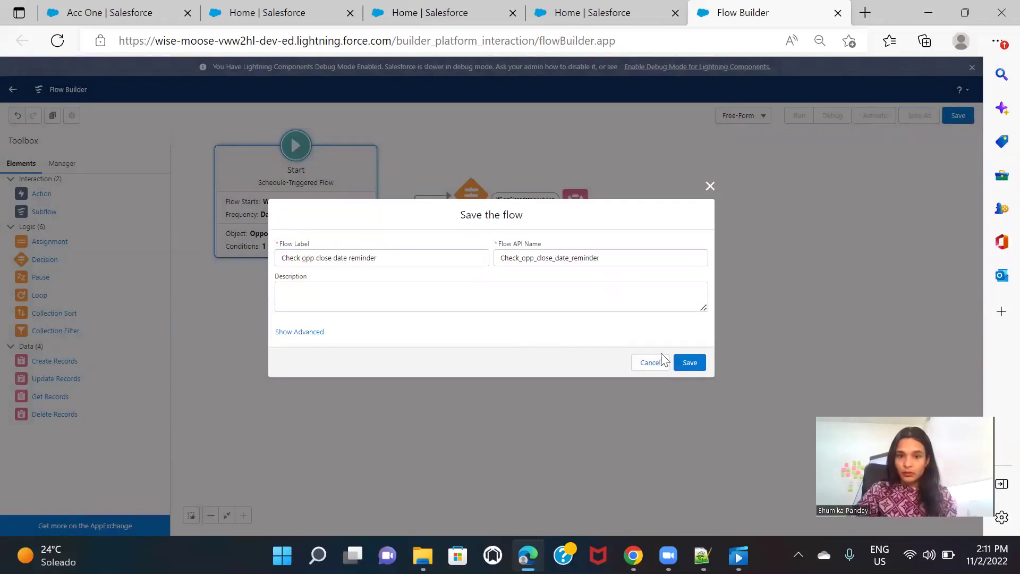
pyautogui.click(686, 363)
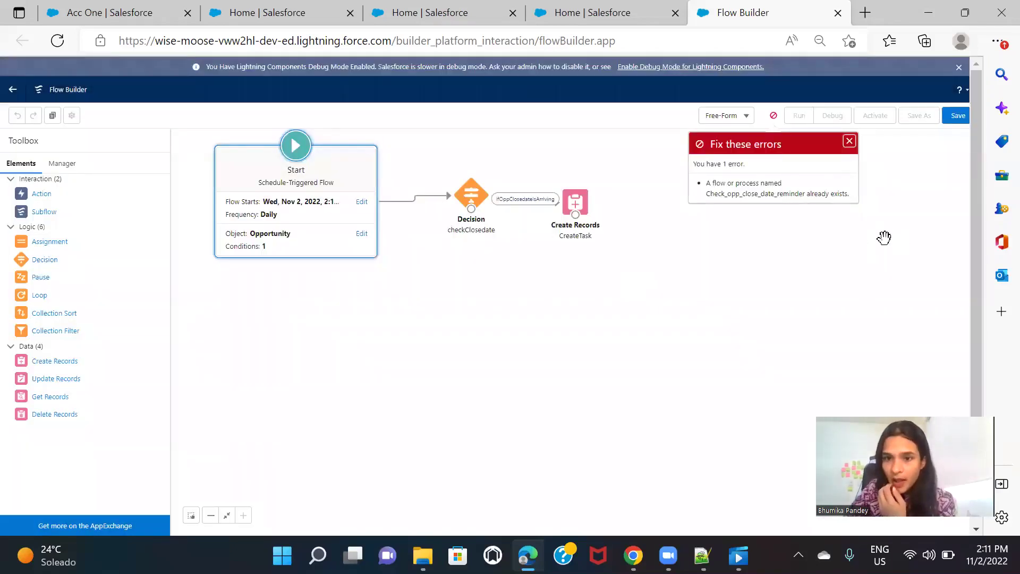
pyautogui.click(849, 141)
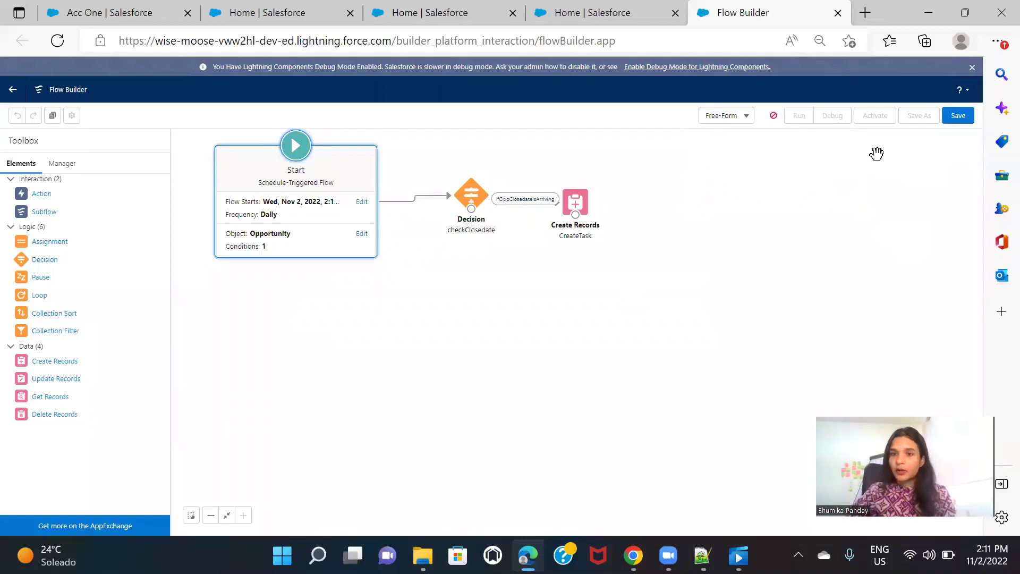
# Save the flow with the label Check opp close date reminder 4, also adding 4 to the end of its API name.
pyautogui.click(956, 115)
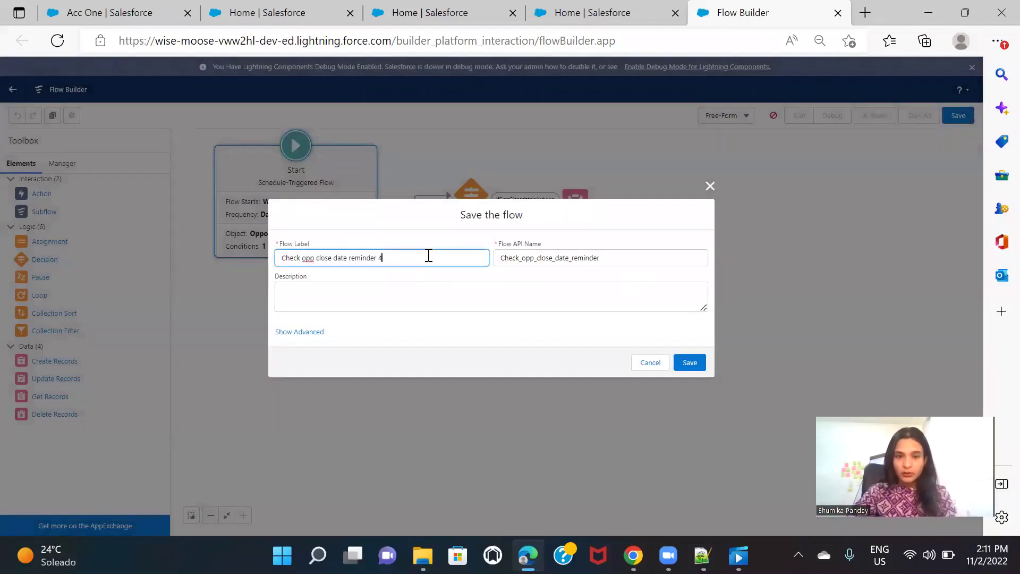
pyautogui.click(650, 261)
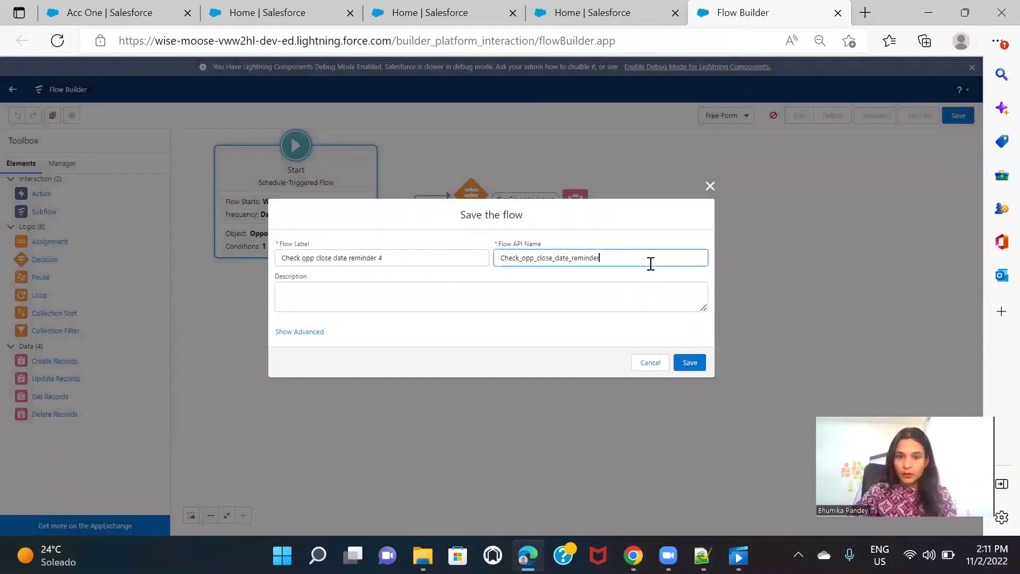
pyautogui.write('4')
pyautogui.click(690, 363)
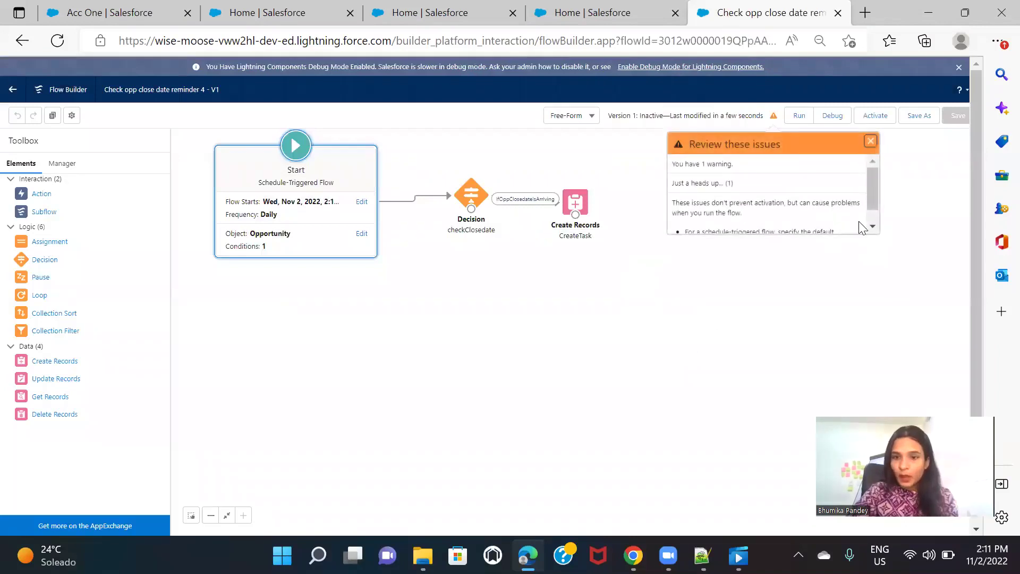
# Read the flow's warning, then find and open Process Automation Settings in Salesforce Setup.
pyautogui.scroll(-1, 855, 218)
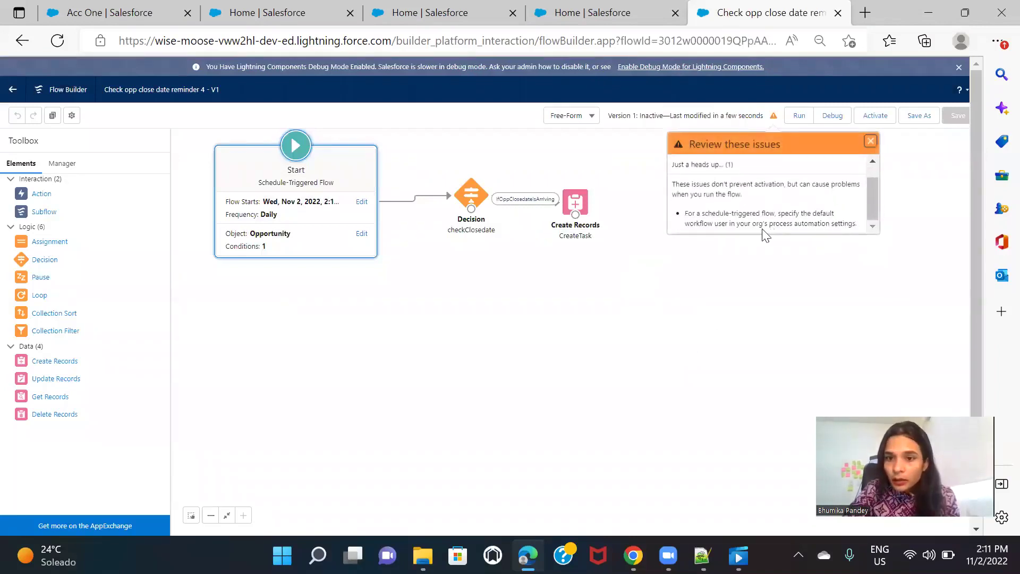
pyautogui.moveTo(771, 225); pyautogui.dragTo(804, 223)
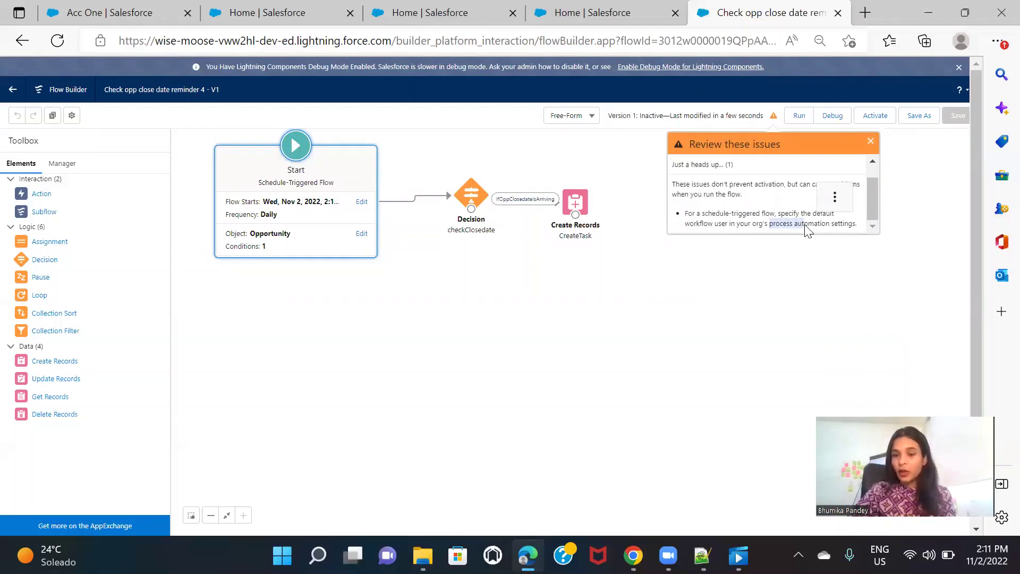
pyautogui.click(630, 18)
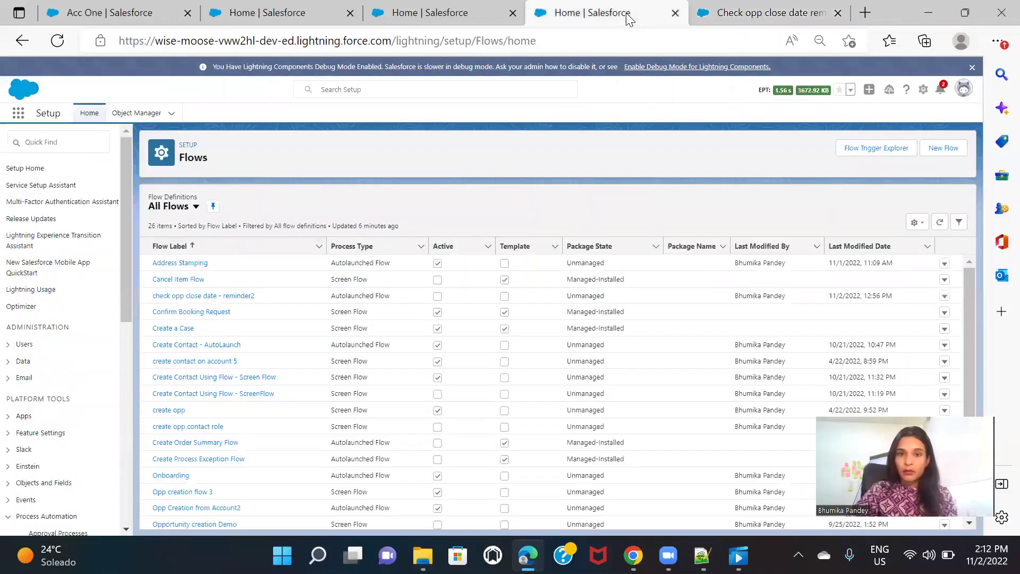
pyautogui.click(67, 138)
pyautogui.write('proc')
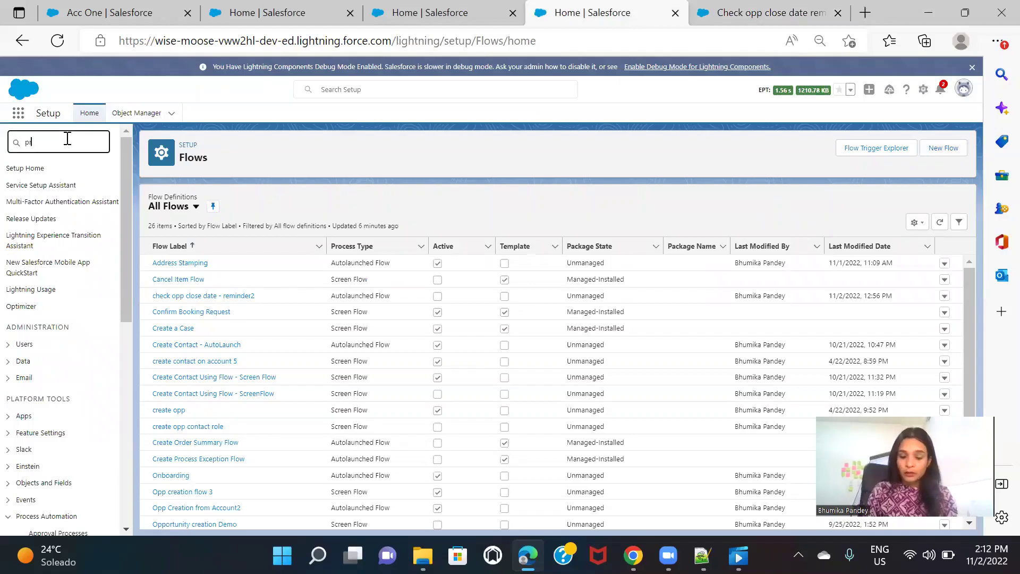
pyautogui.write('ess a')
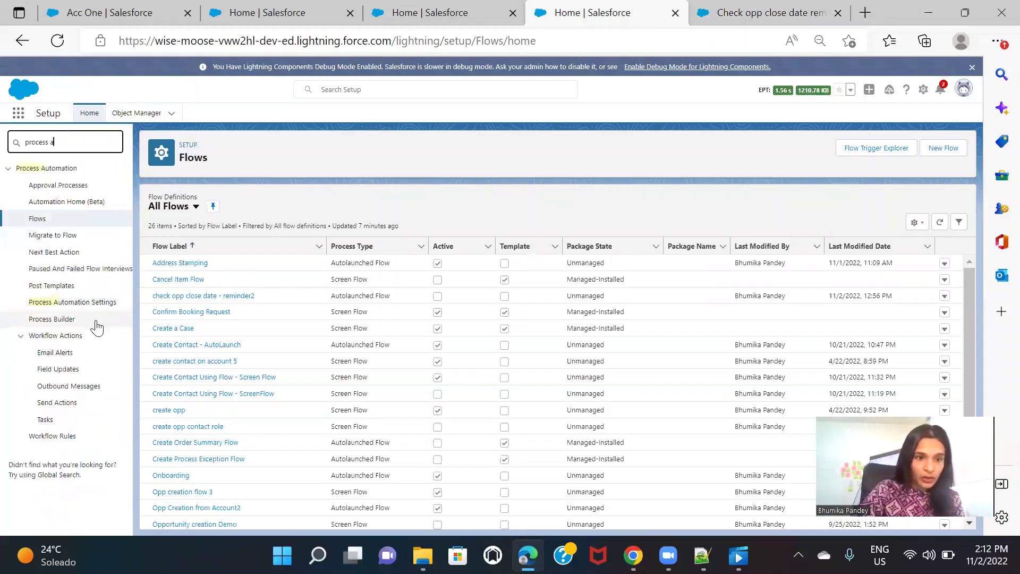
pyautogui.click(95, 302)
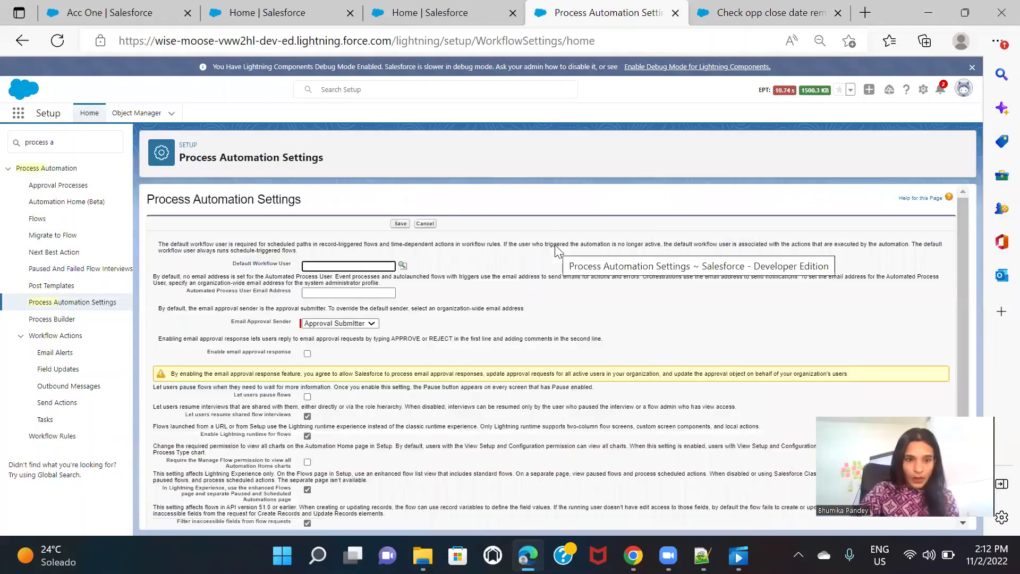
# Set the Default Workflow User to the recently viewed user with the CEO role and save the process automation settings.
pyautogui.click(402, 266)
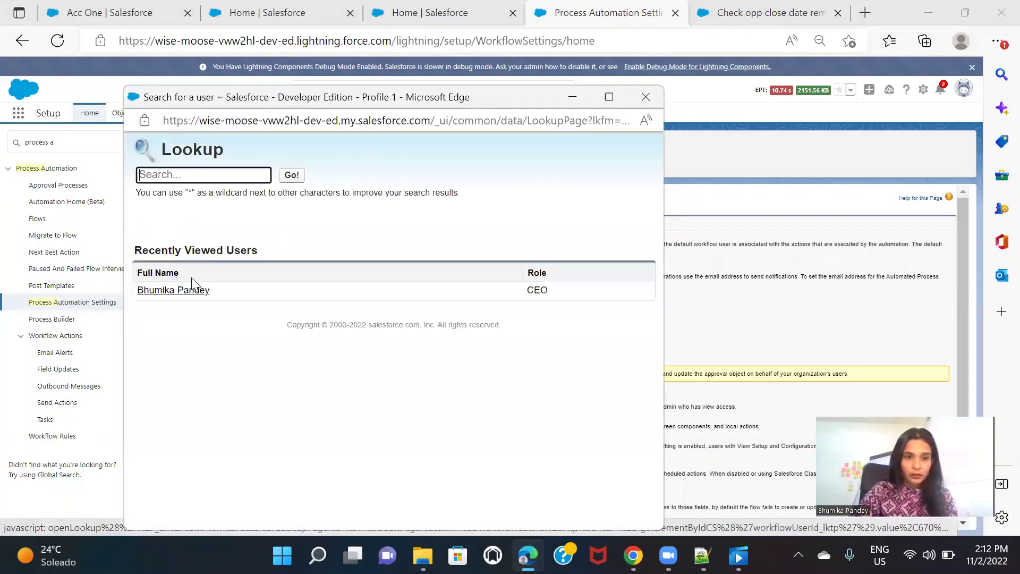
pyautogui.click(192, 294)
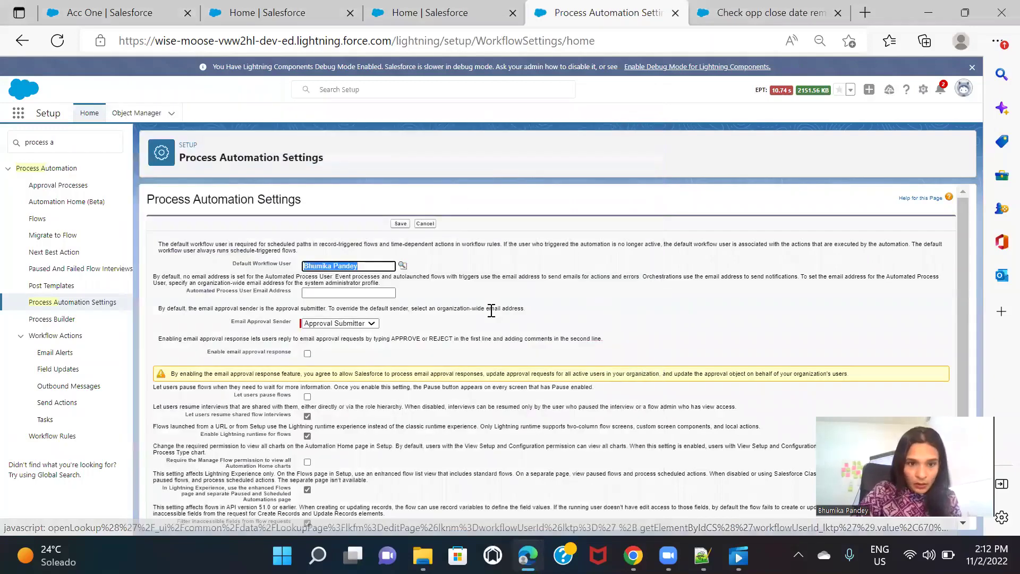
pyautogui.scroll(-2, 491, 311)
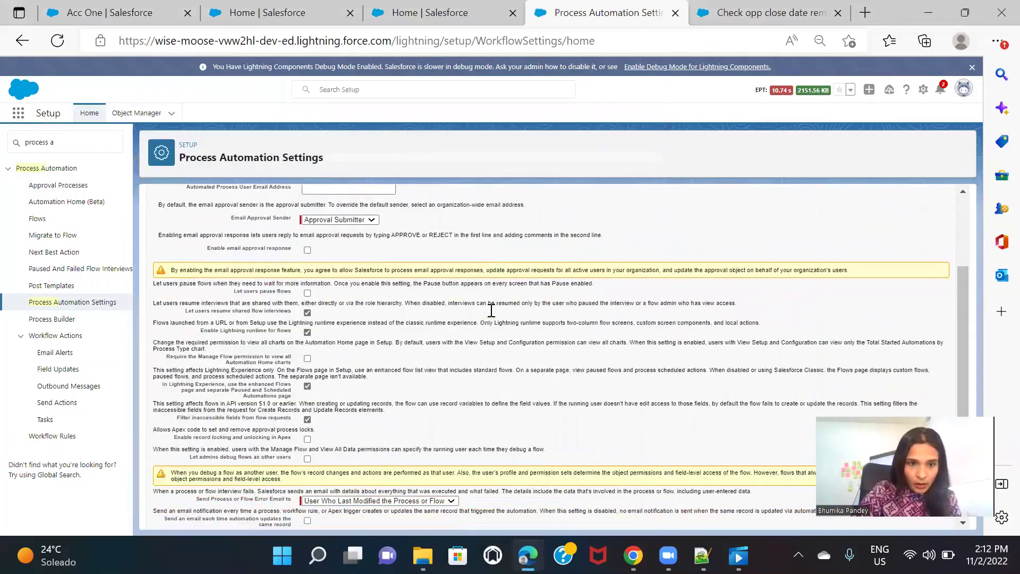
pyautogui.scroll(-1, 491, 311)
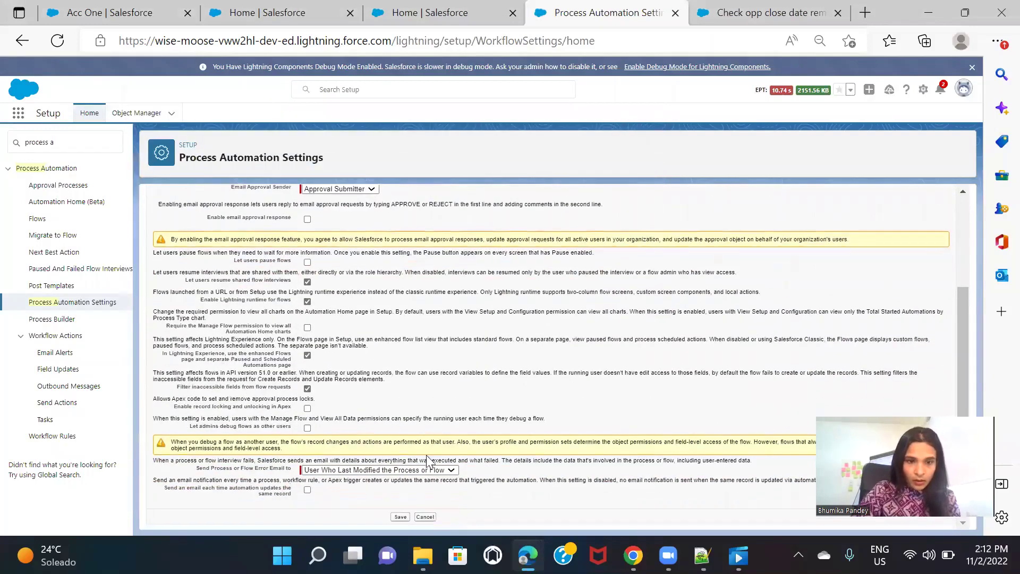
pyautogui.click(400, 518)
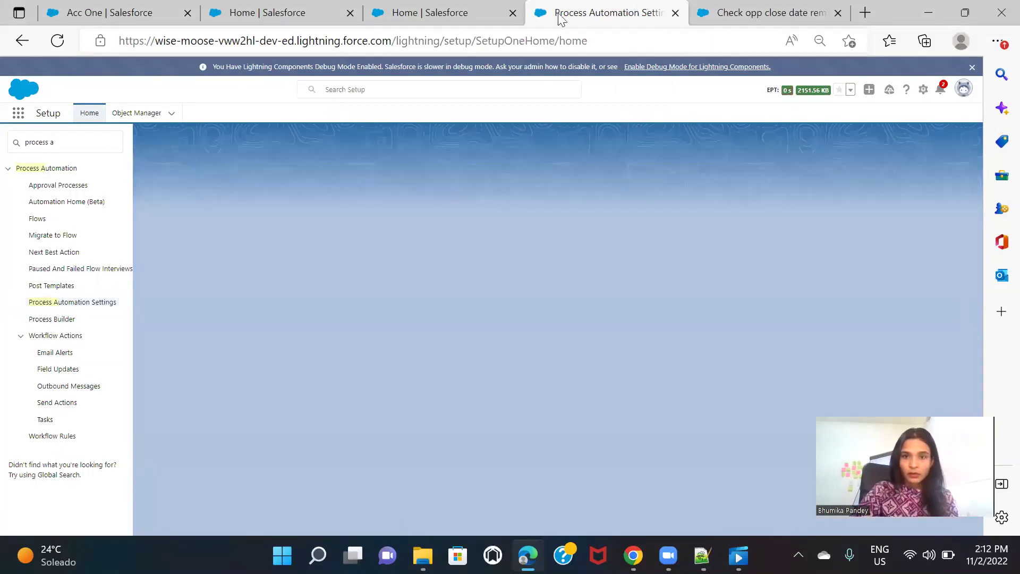
# Return to the flow and save it as a copy, changing the number at the end of its label to 5.
pyautogui.click(755, 12)
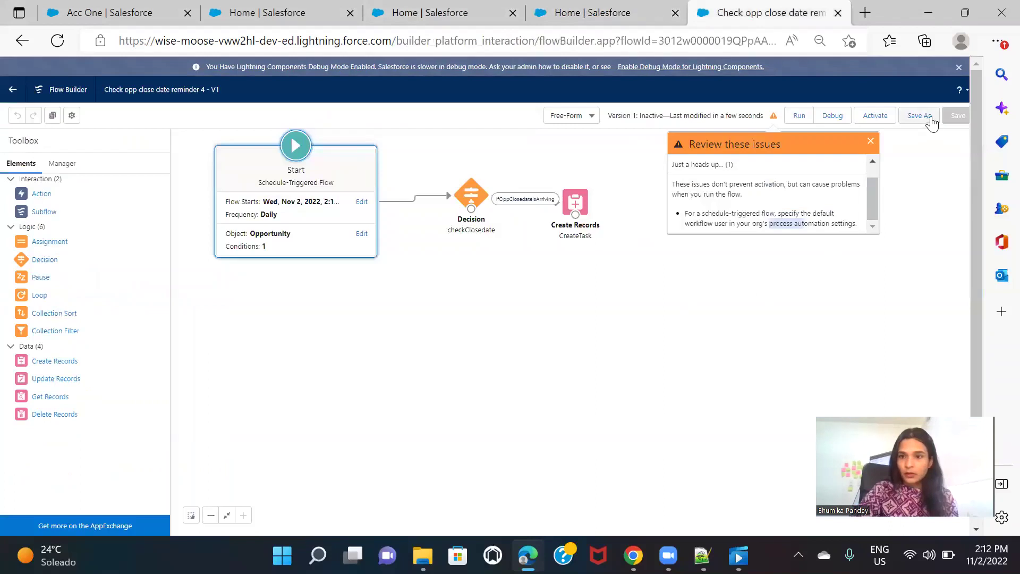
pyautogui.click(905, 117)
pyautogui.click(416, 276)
pyautogui.press('BackSpace')
pyautogui.write('5')
pyautogui.click(639, 289)
pyautogui.click(700, 381)
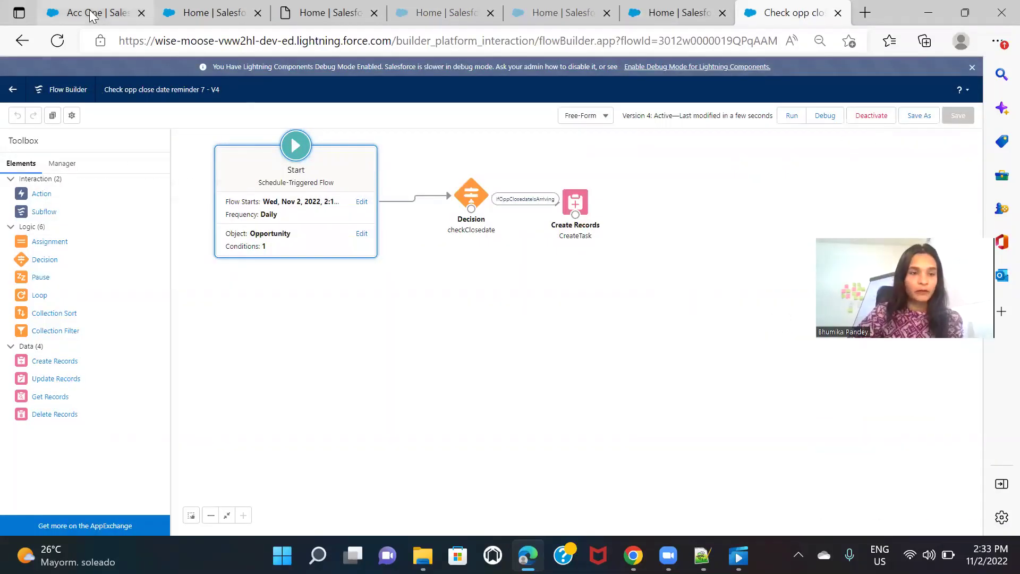
# From the Acc One opportunity, go to its account and open the last listed opportunity, in the Prospecting stage.
pyautogui.click(92, 14)
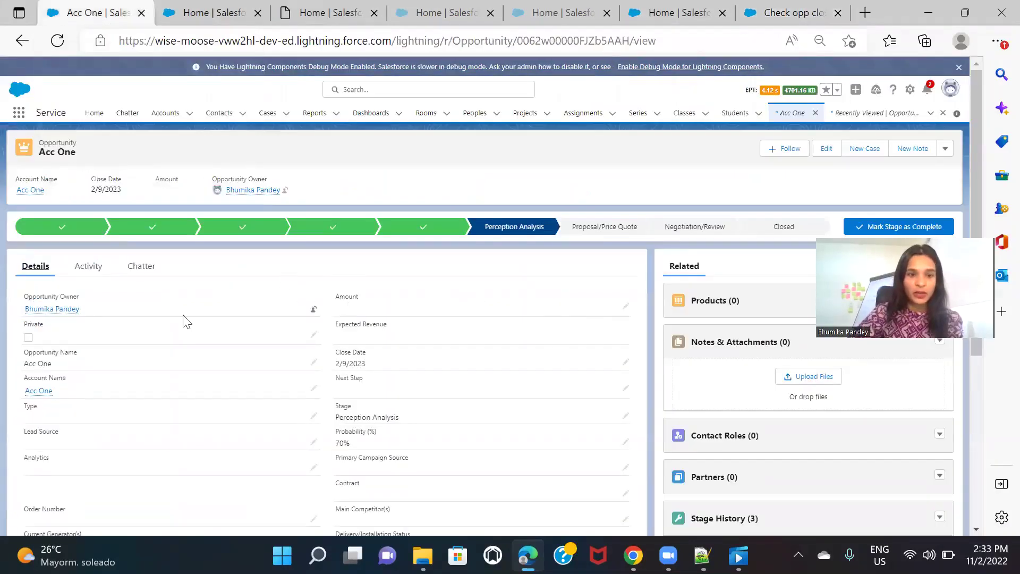
pyautogui.scroll(-4, 454, 328)
pyautogui.scroll(4, 454, 327)
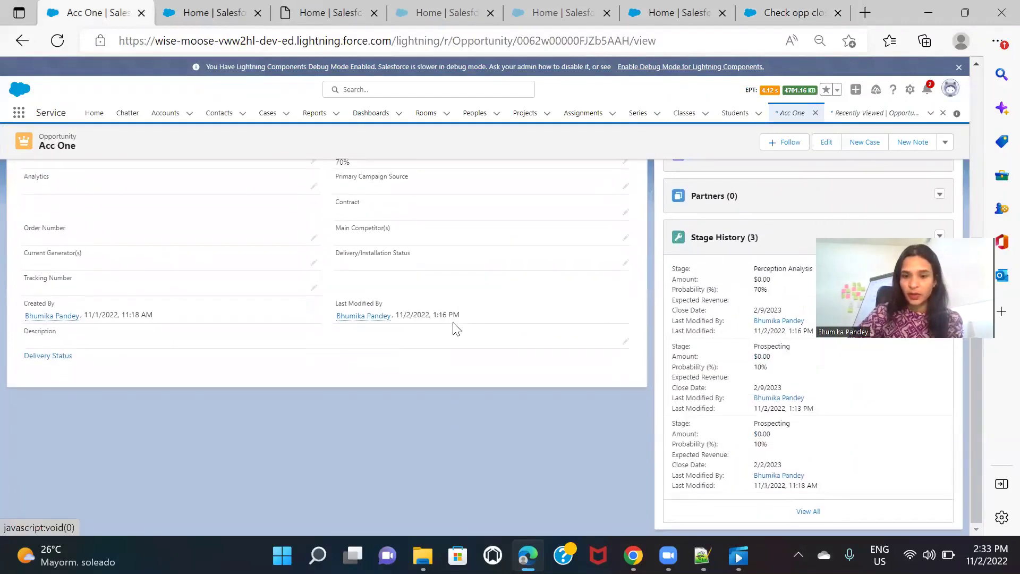
pyautogui.click(32, 191)
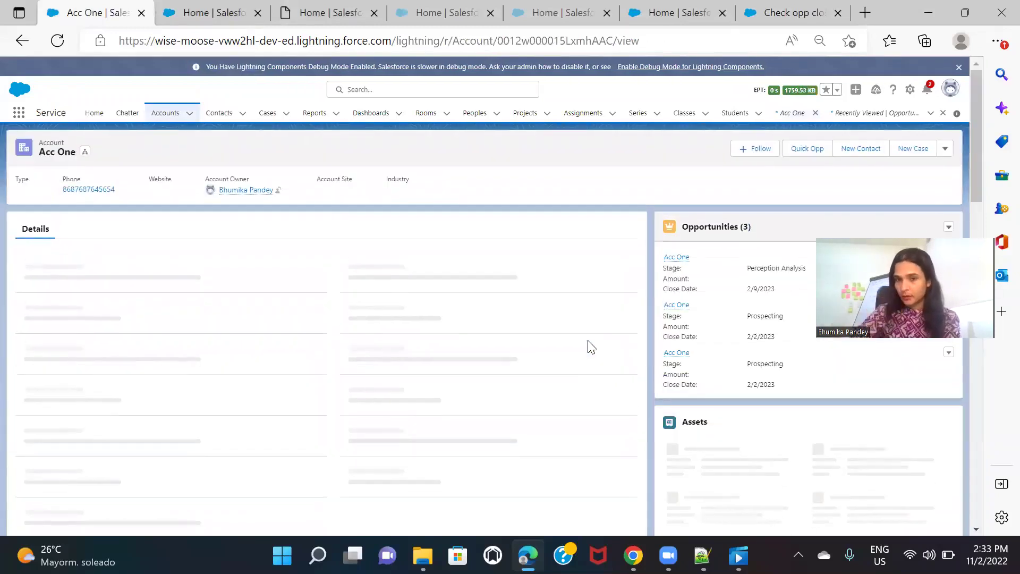
pyautogui.click(674, 352)
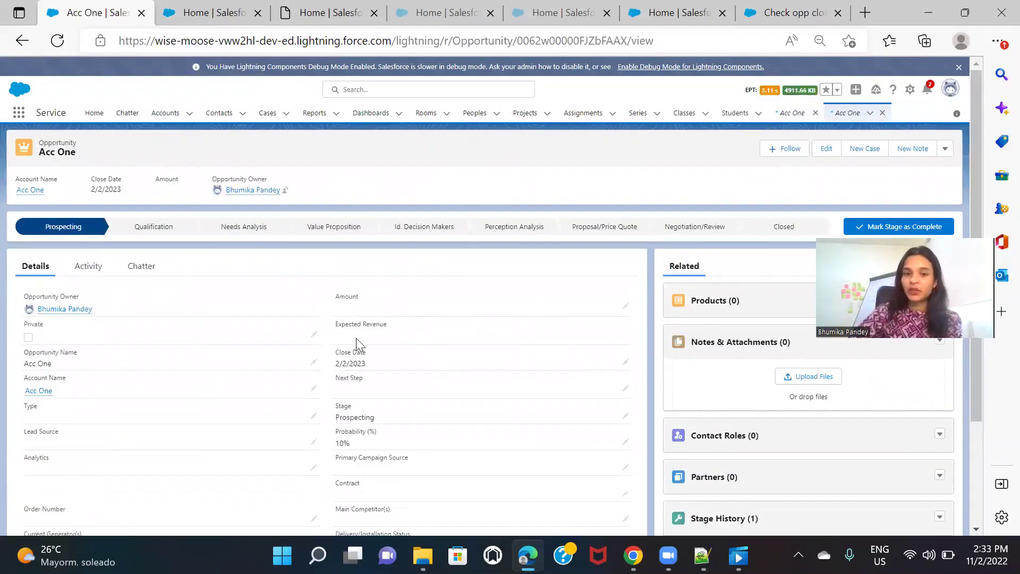
# Mark Perception Analysis as the opportunity's current stage and set its Close Date to 2/9/2023.
pyautogui.click(509, 232)
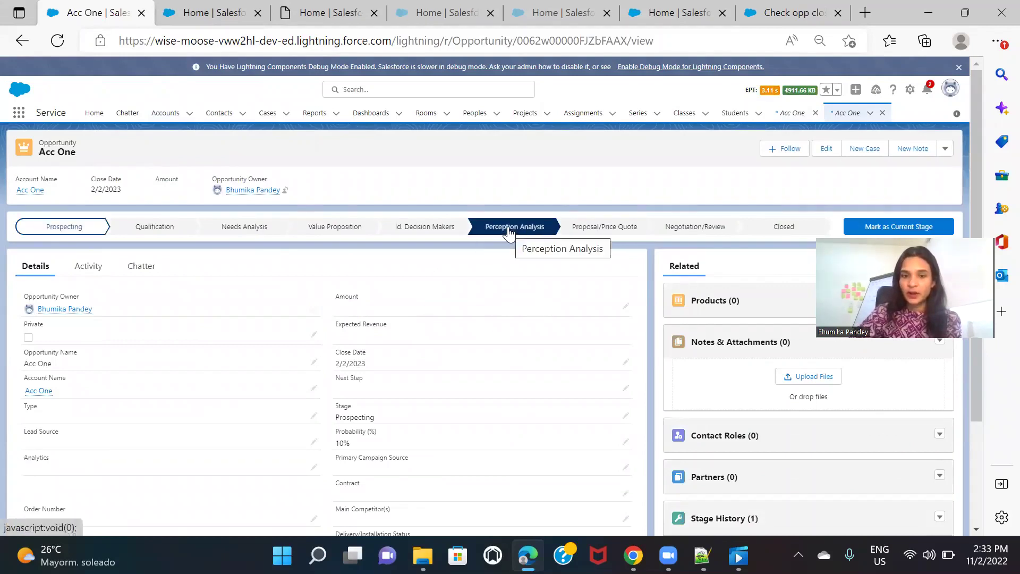
pyautogui.click(911, 225)
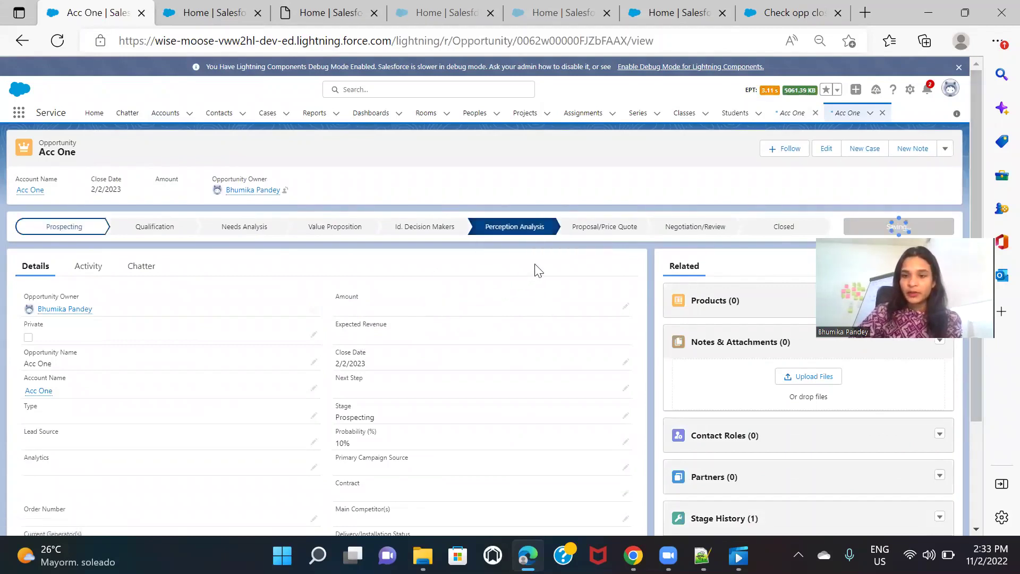
pyautogui.scroll(-2, 580, 344)
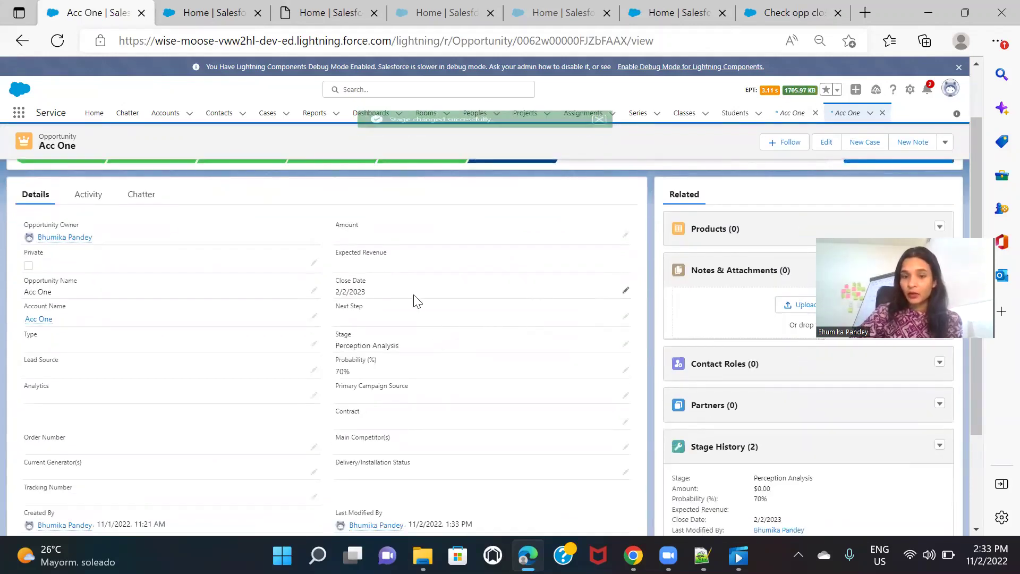
pyautogui.click(625, 293)
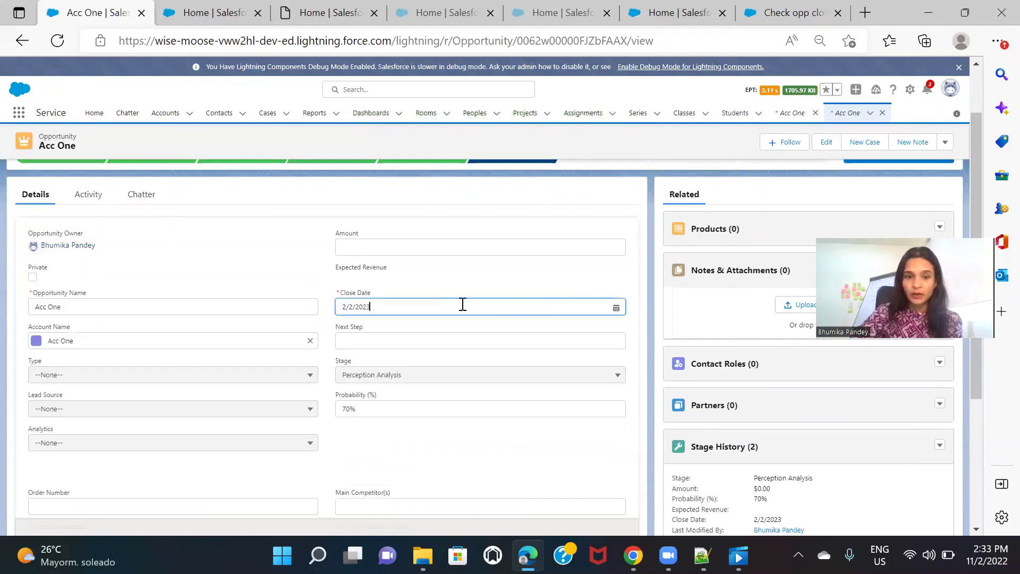
pyautogui.click(617, 306)
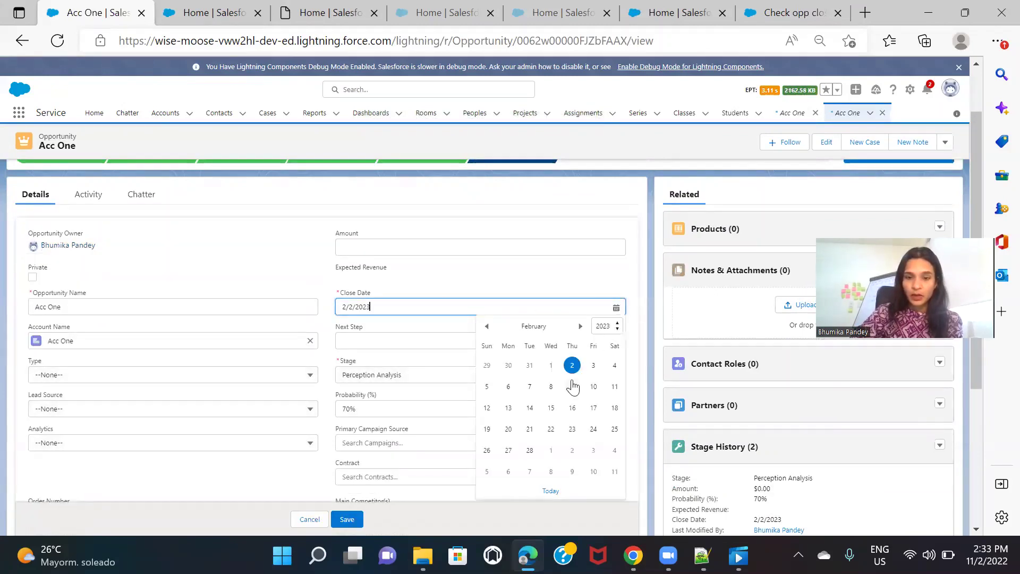
pyautogui.click(572, 386)
pyautogui.click(346, 519)
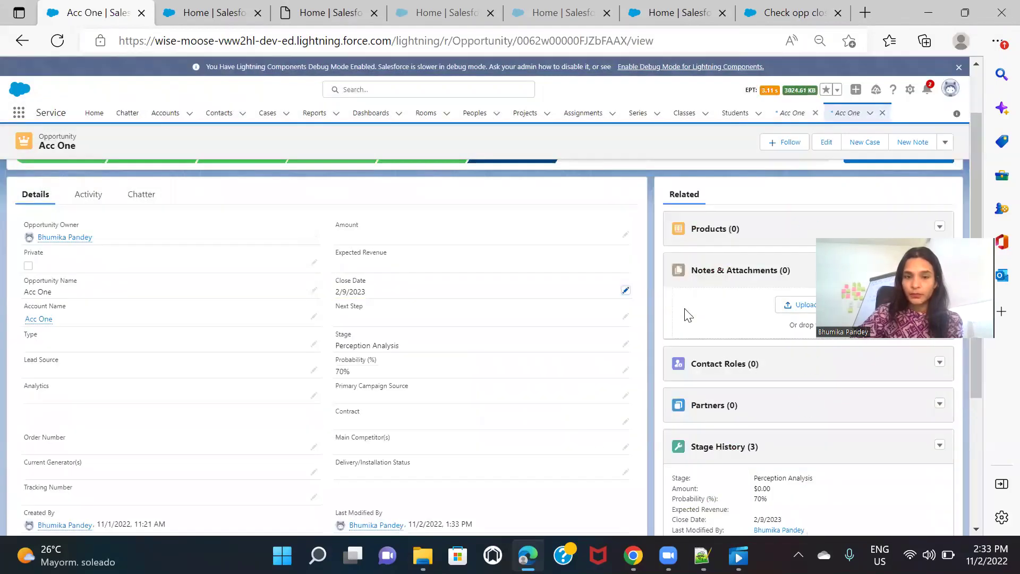
pyautogui.scroll(2, 686, 309)
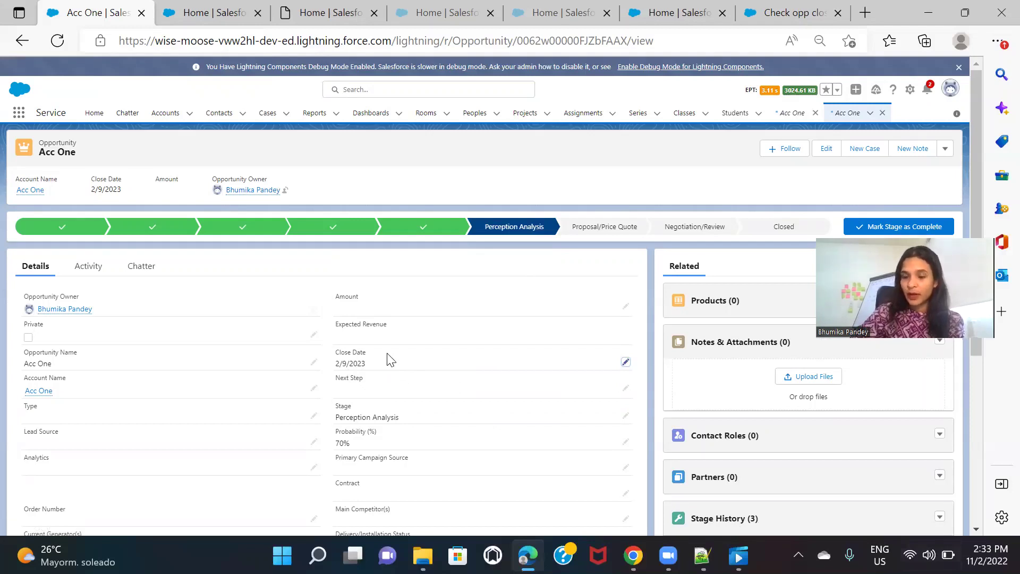
# Check the flow's start schedule and inspect the Acc One opportunity's activities for a created task.
pyautogui.click(789, 13)
pyautogui.doubleClick(271, 213)
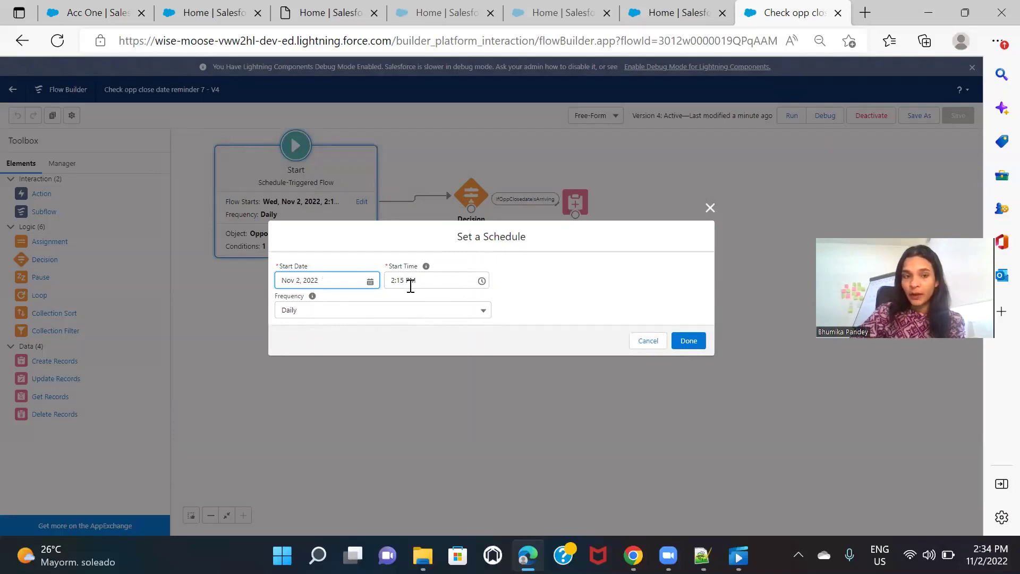
pyautogui.click(92, 17)
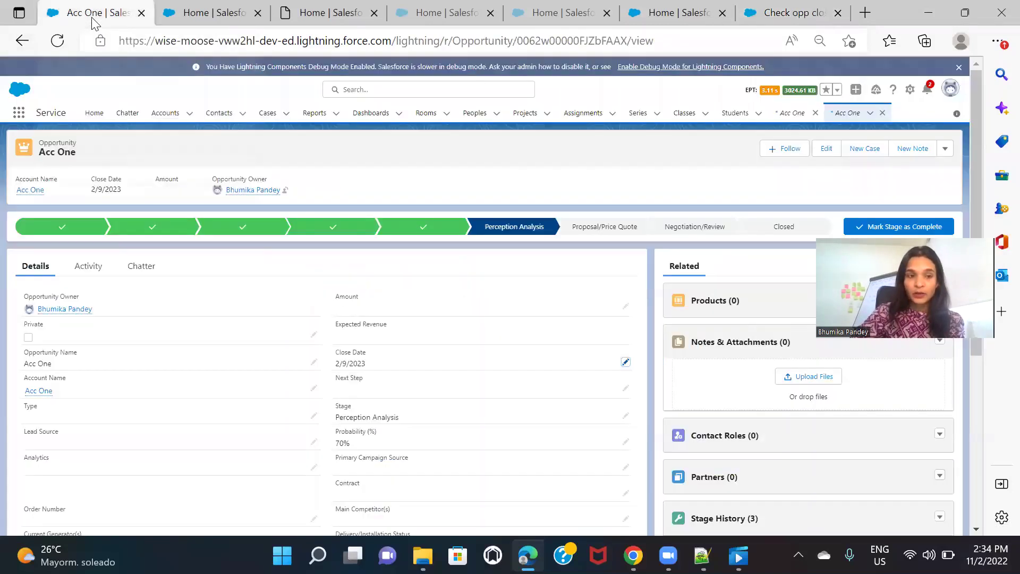
pyautogui.click(90, 269)
pyautogui.scroll(-3, 289, 312)
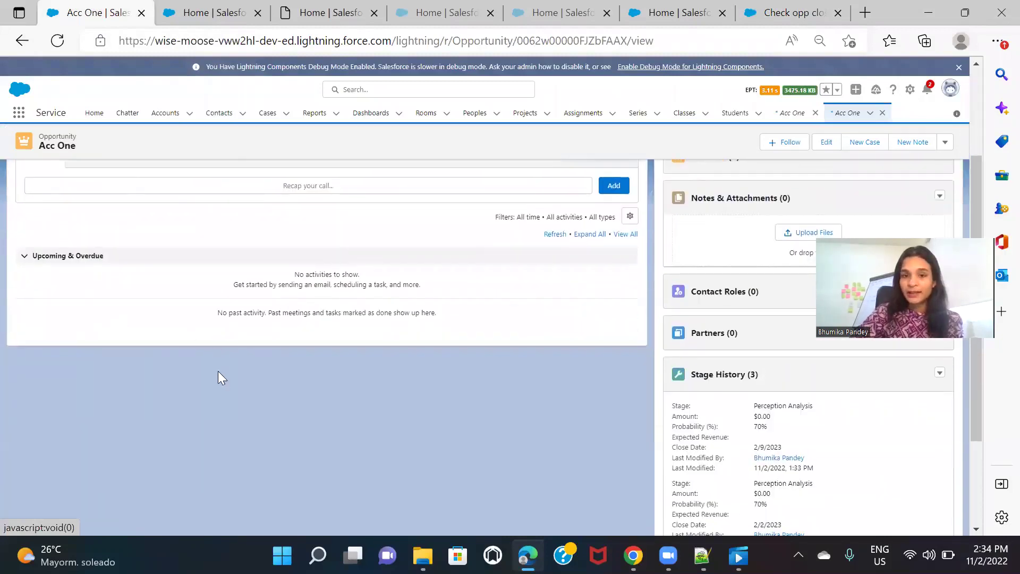
pyautogui.scroll(3, 218, 378)
# Close the flow's schedule settings without changes and open the CreateTask element for review.
pyautogui.click(770, 25)
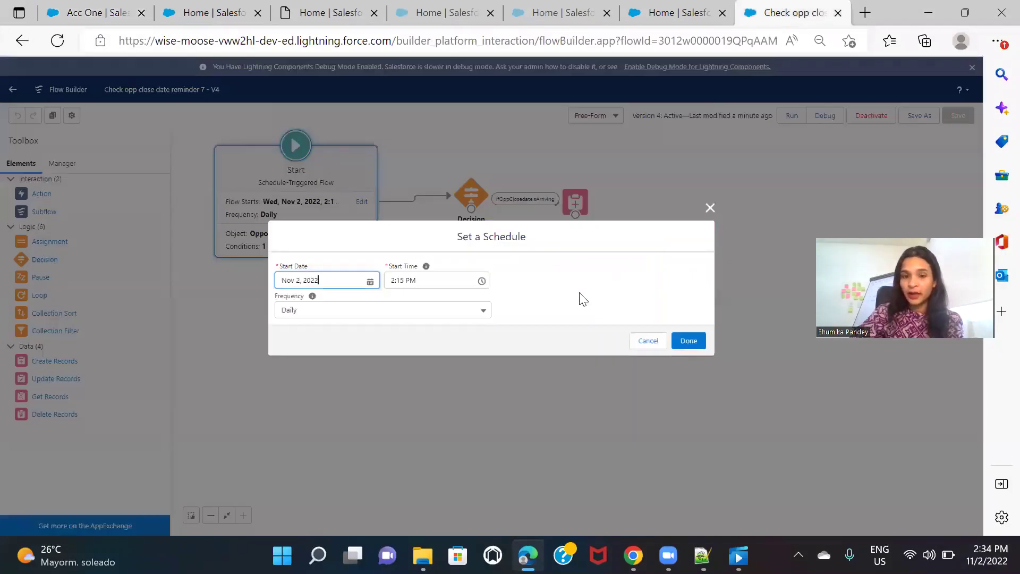
pyautogui.click(706, 209)
pyautogui.click(576, 204)
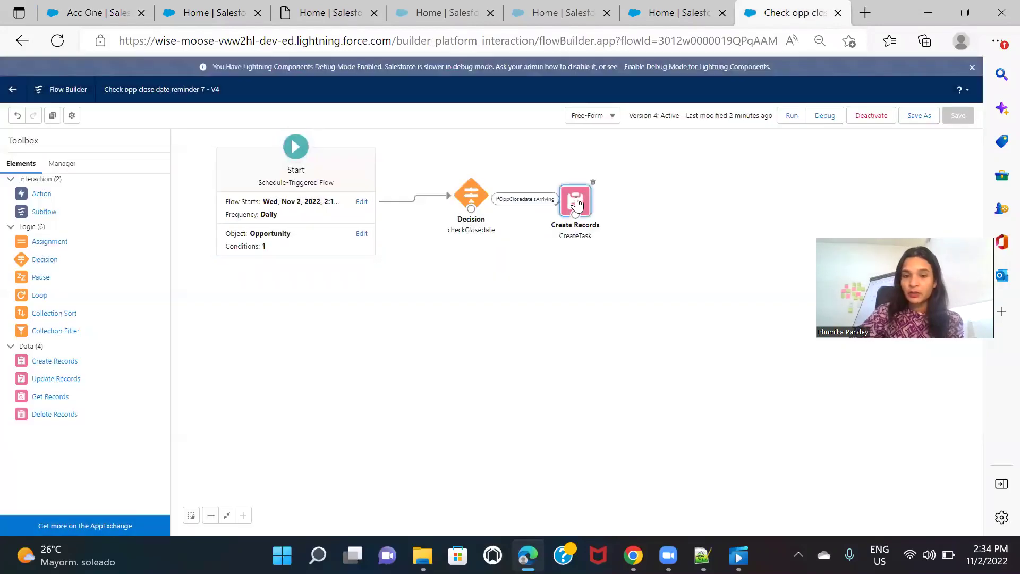
pyautogui.doubleClick(577, 203)
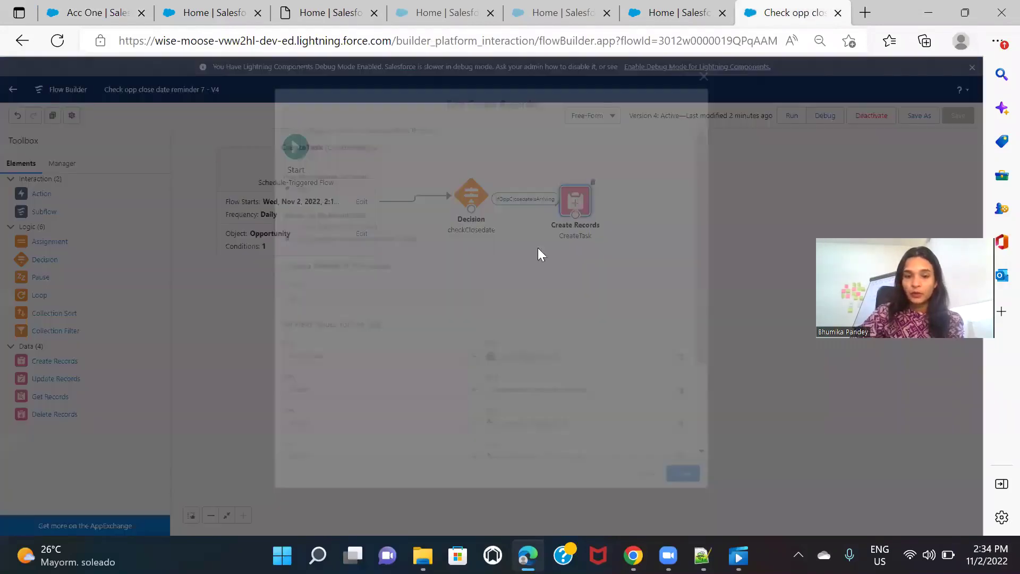